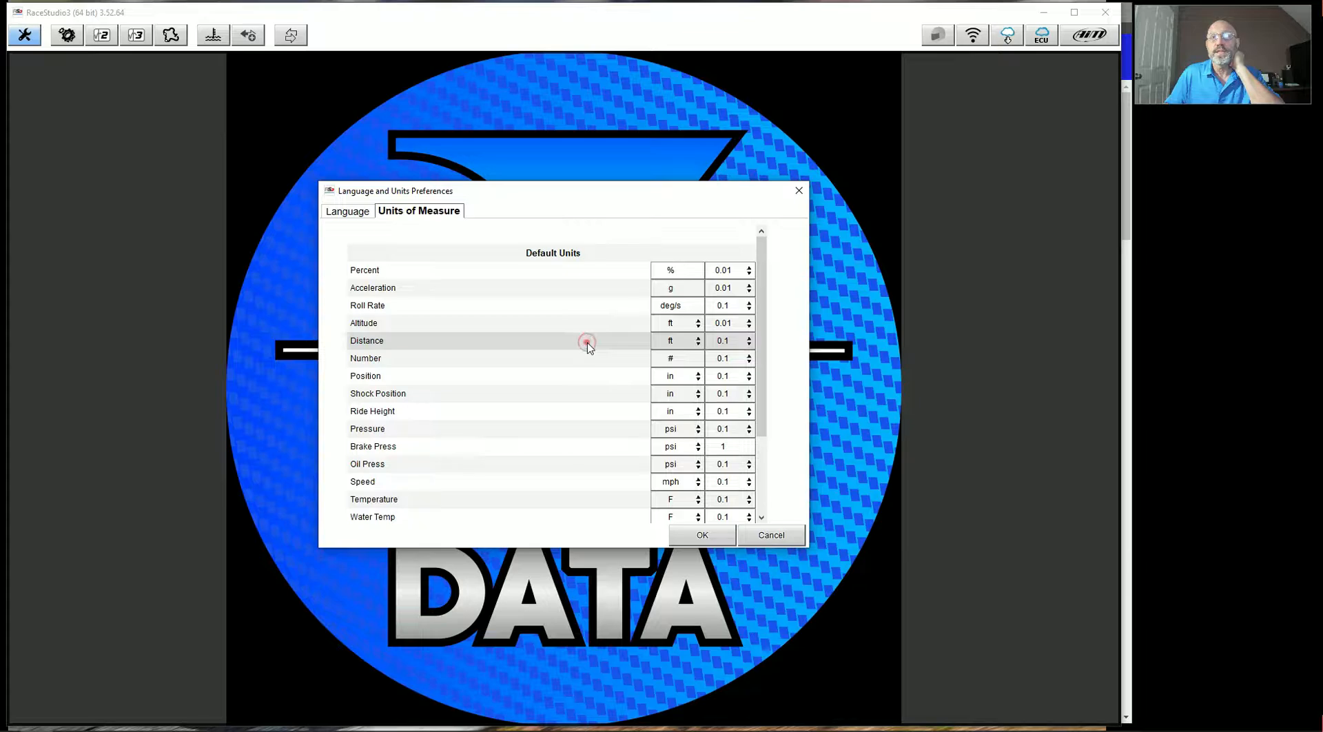
- Set the default units of Position, Shock Position and Ride Height to mm
click(580, 359)
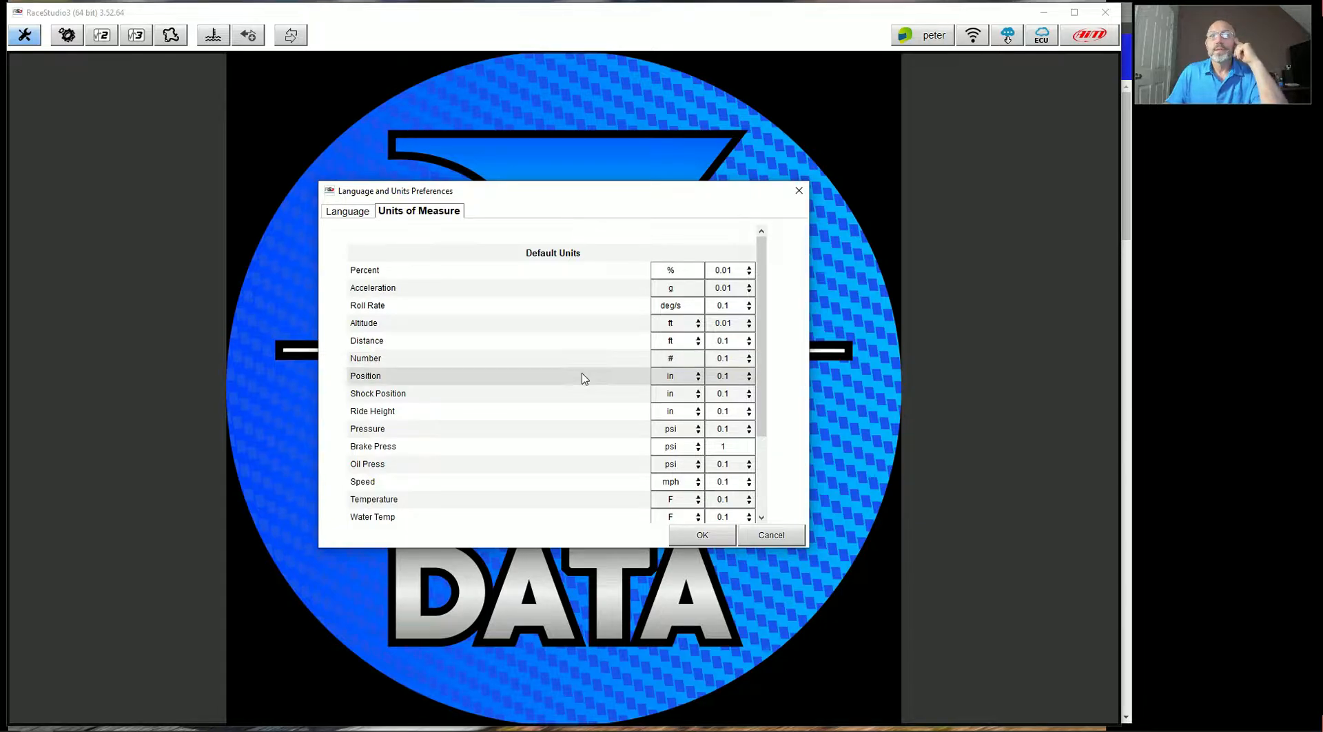
click(582, 376)
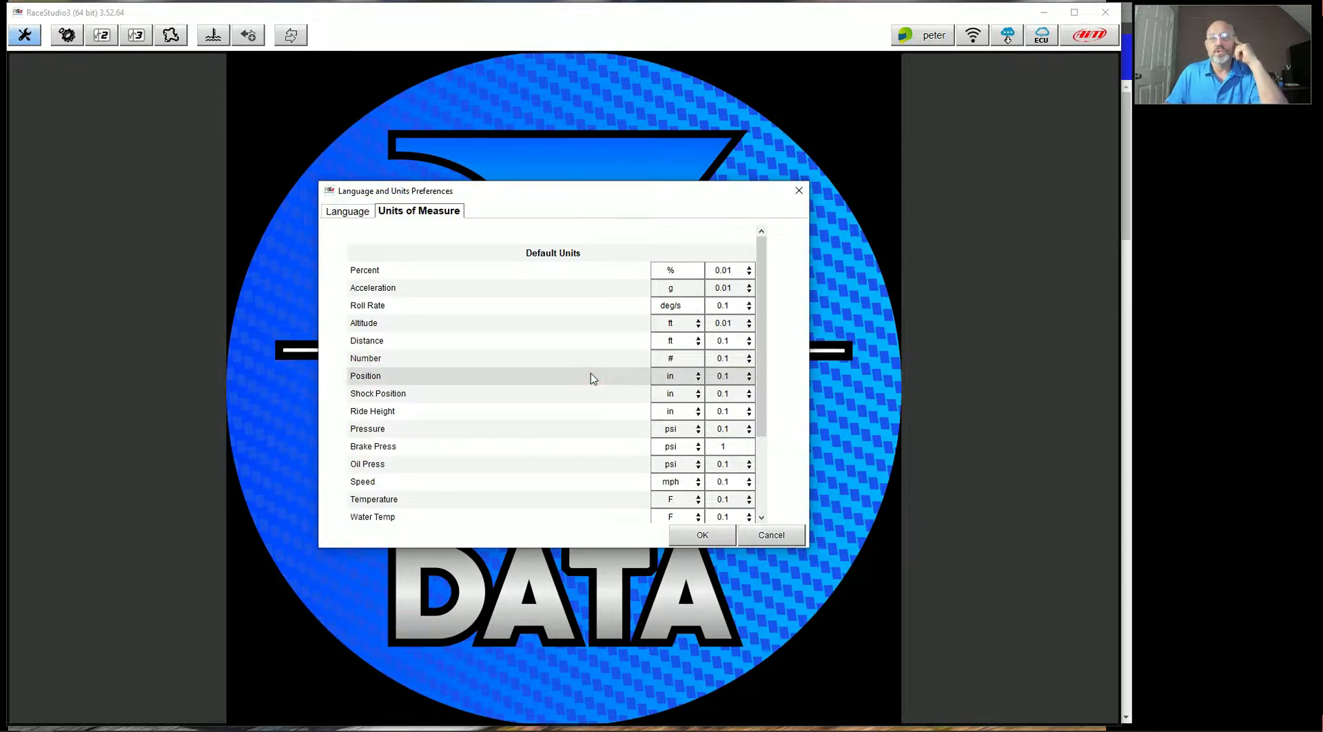
click(663, 375)
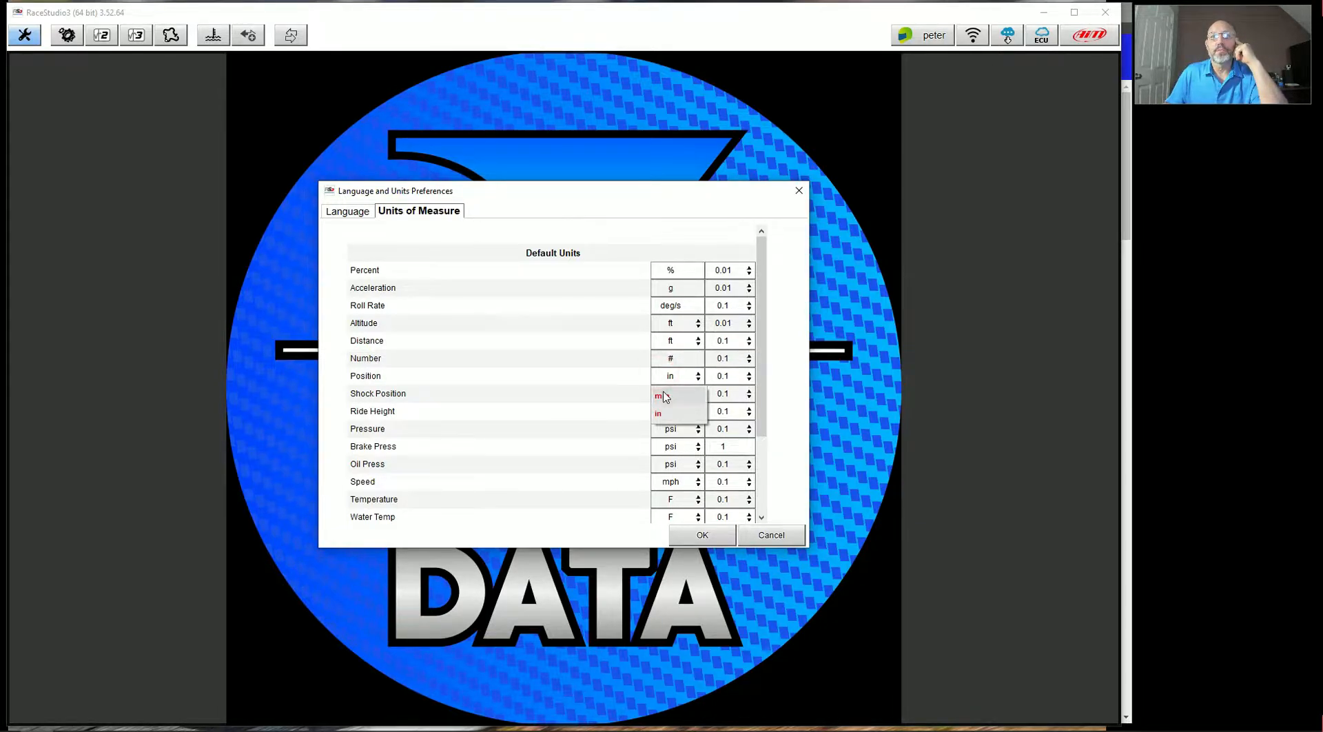
click(660, 395)
click(664, 393)
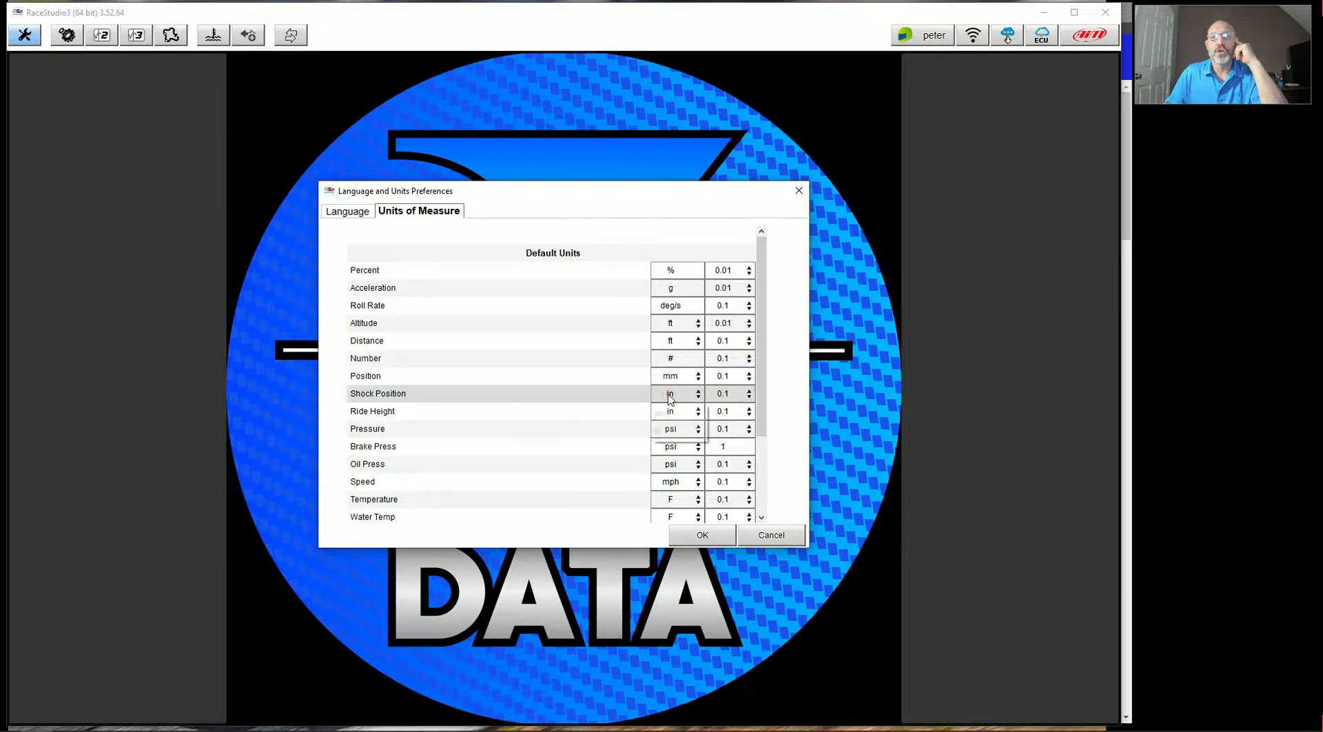
click(660, 412)
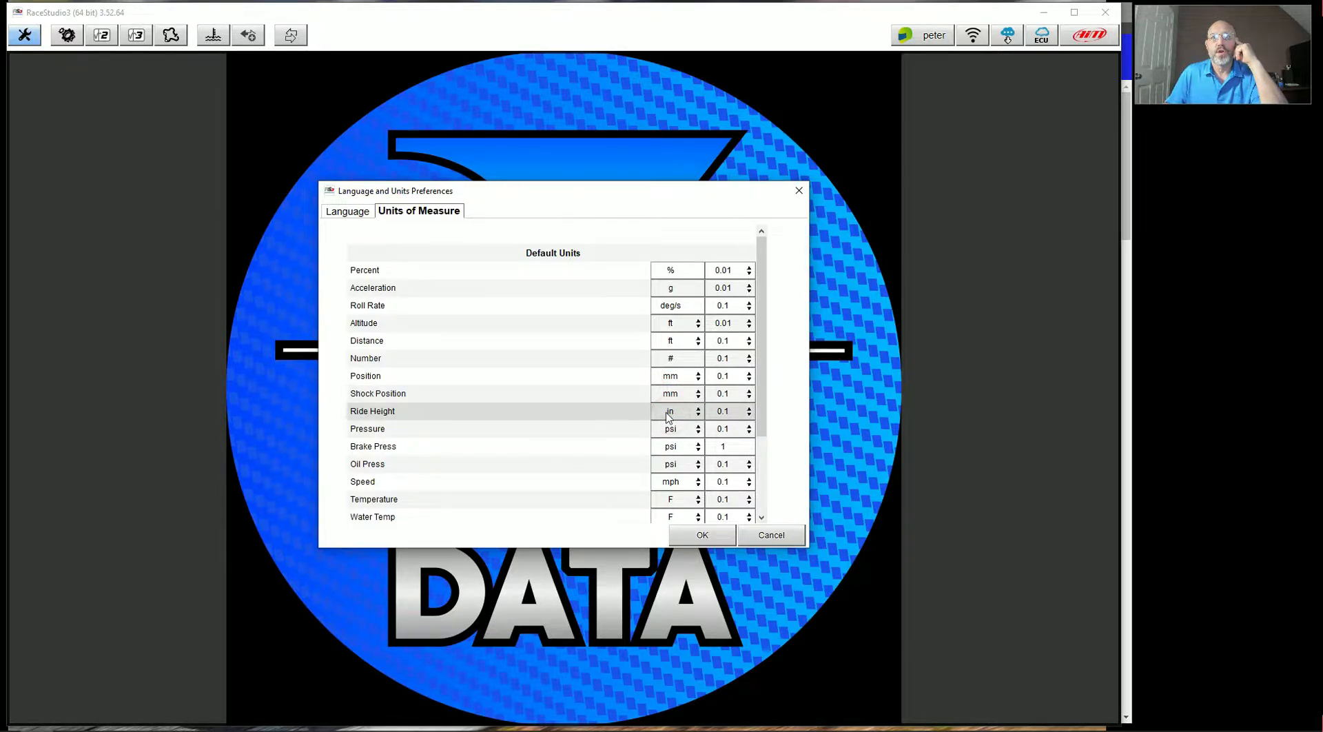
click(667, 412)
click(668, 427)
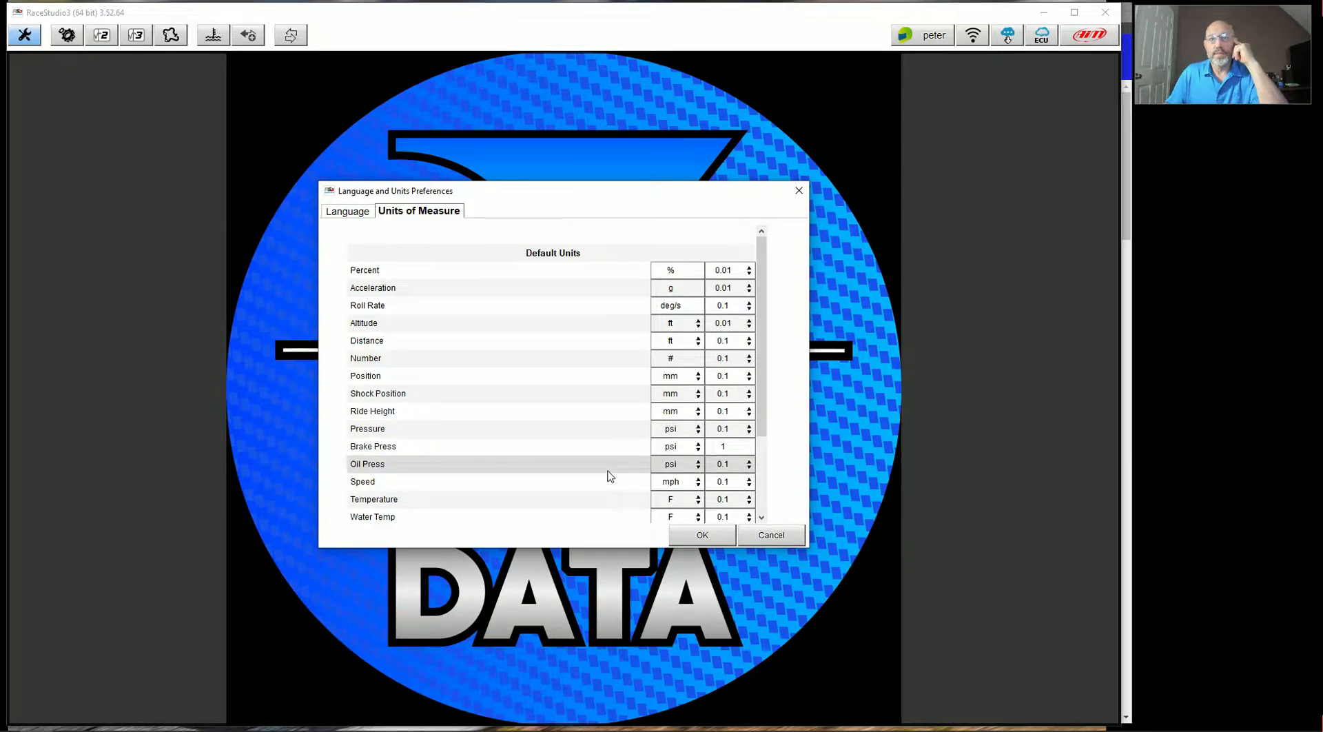
- Examine the unit choices for Analysis Time Base and Speed (Velocity), and review the rest of the default units list
scroll(608, 482, down, 2)
scroll(609, 486, down, 1)
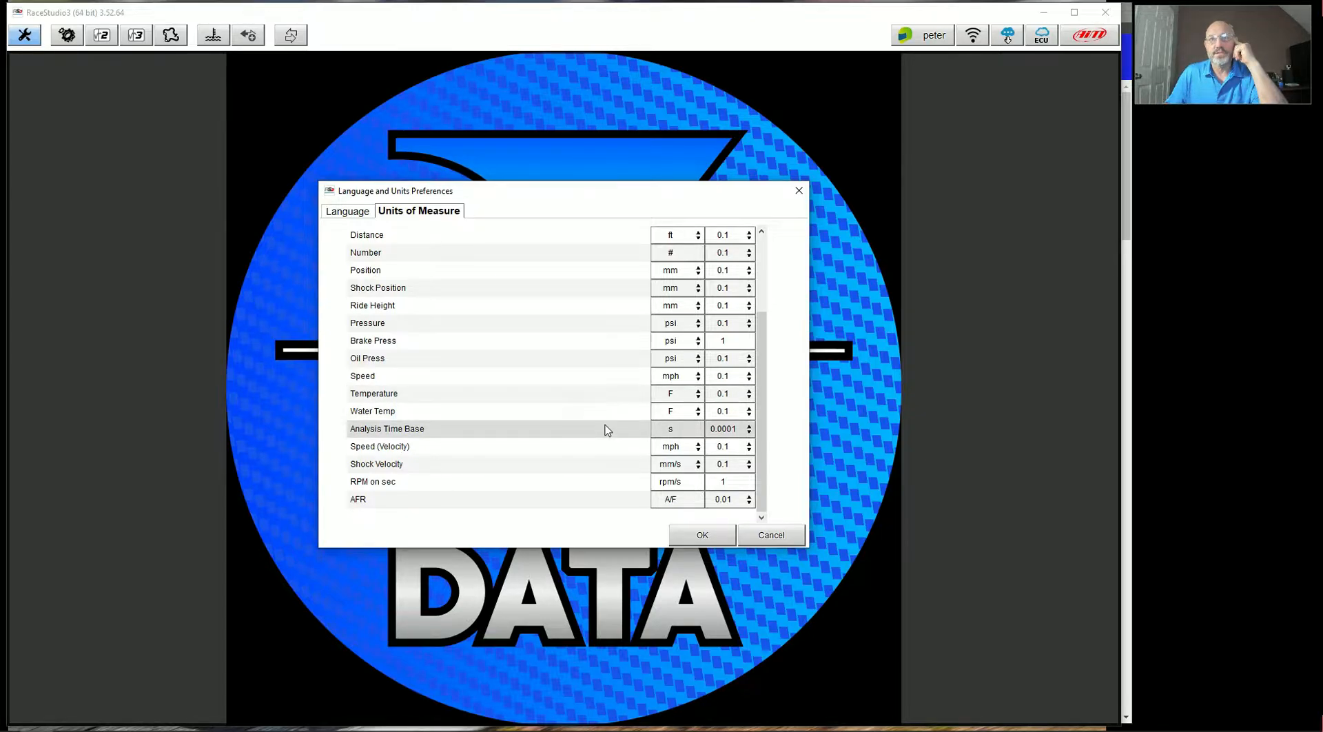
click(669, 429)
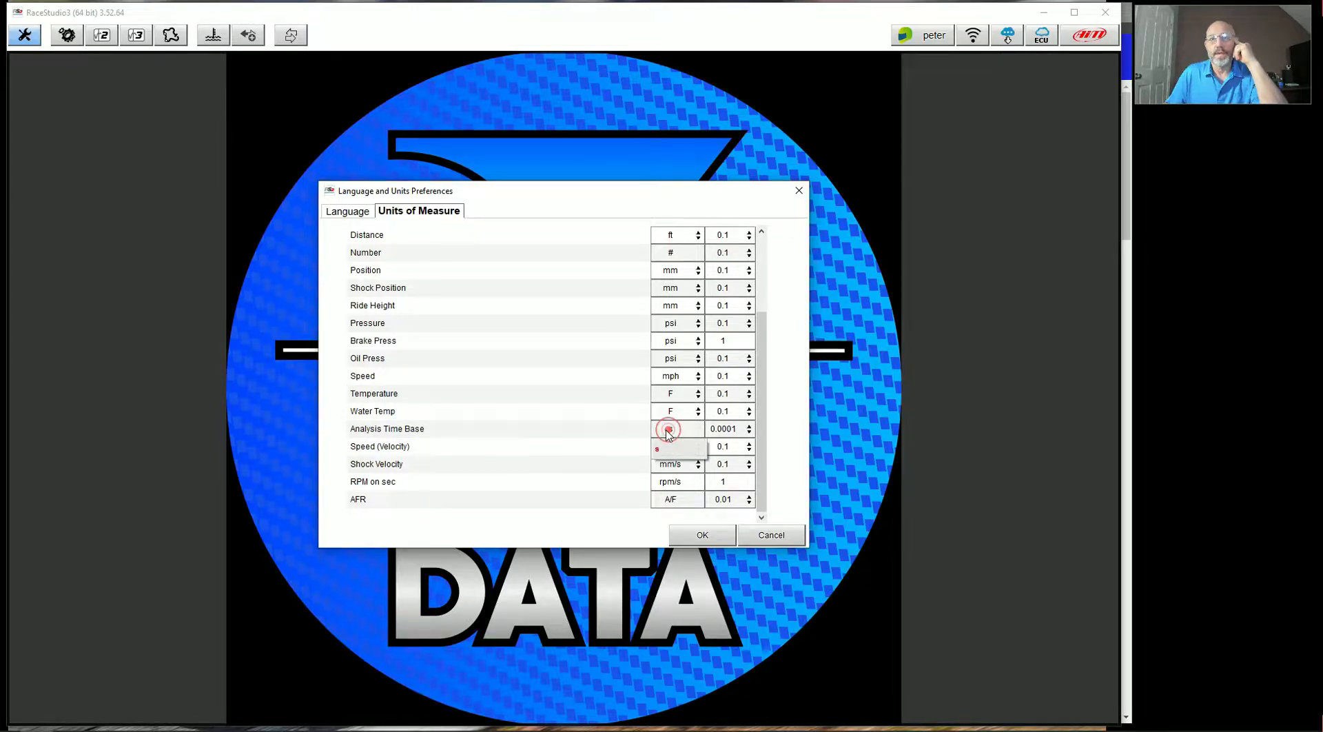
click(537, 444)
click(672, 446)
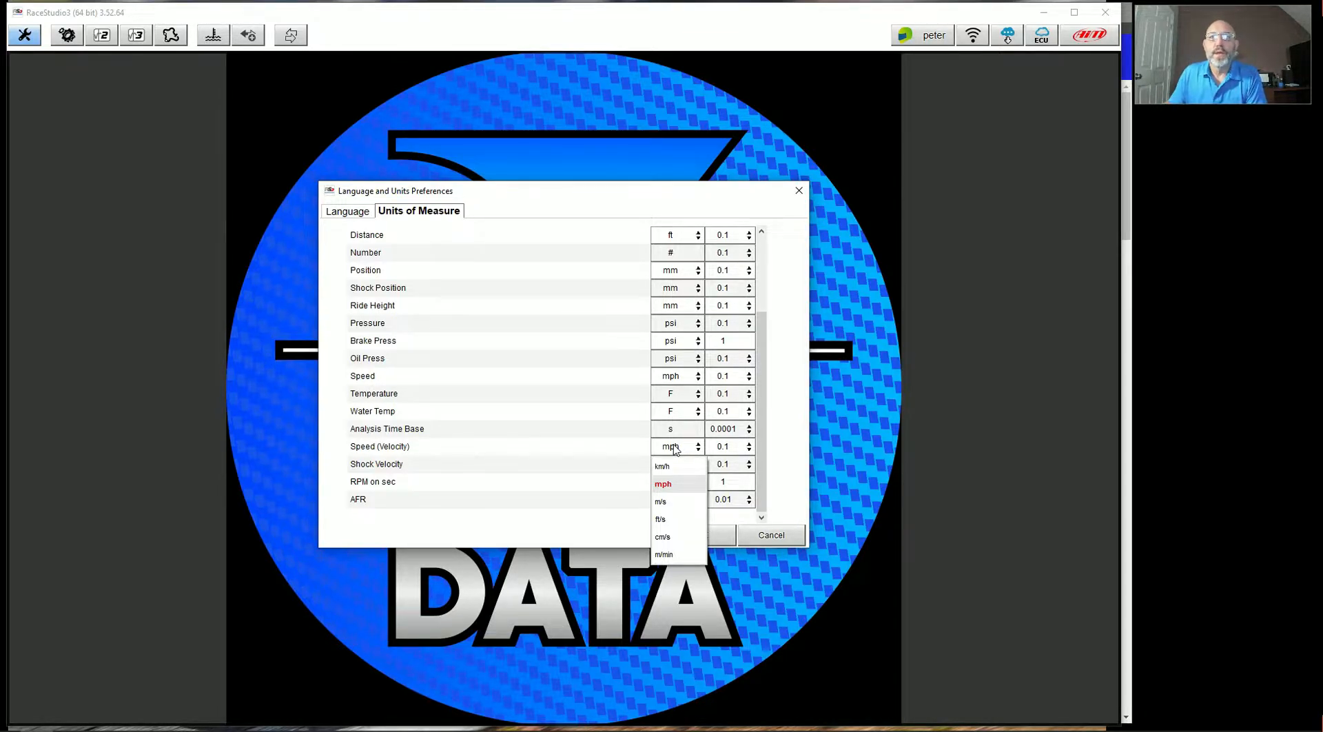
click(674, 449)
click(674, 449)
click(606, 452)
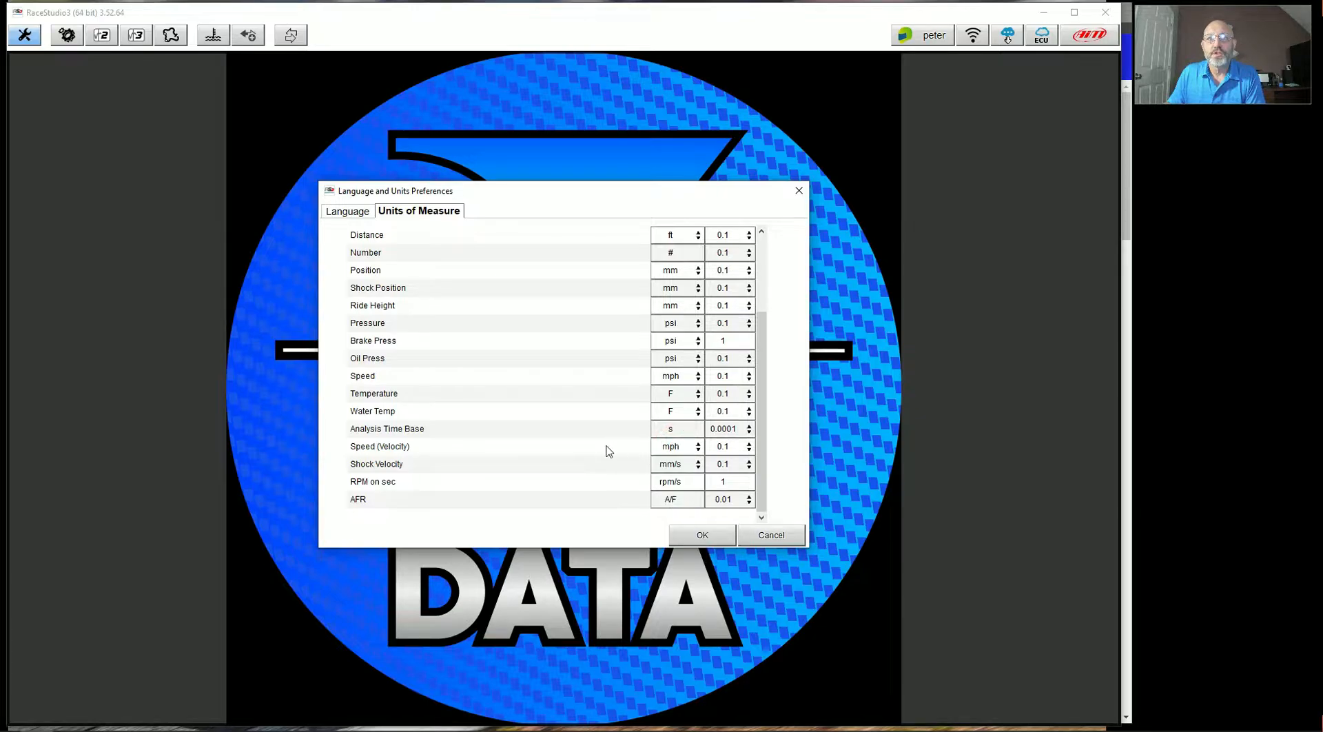
click(606, 449)
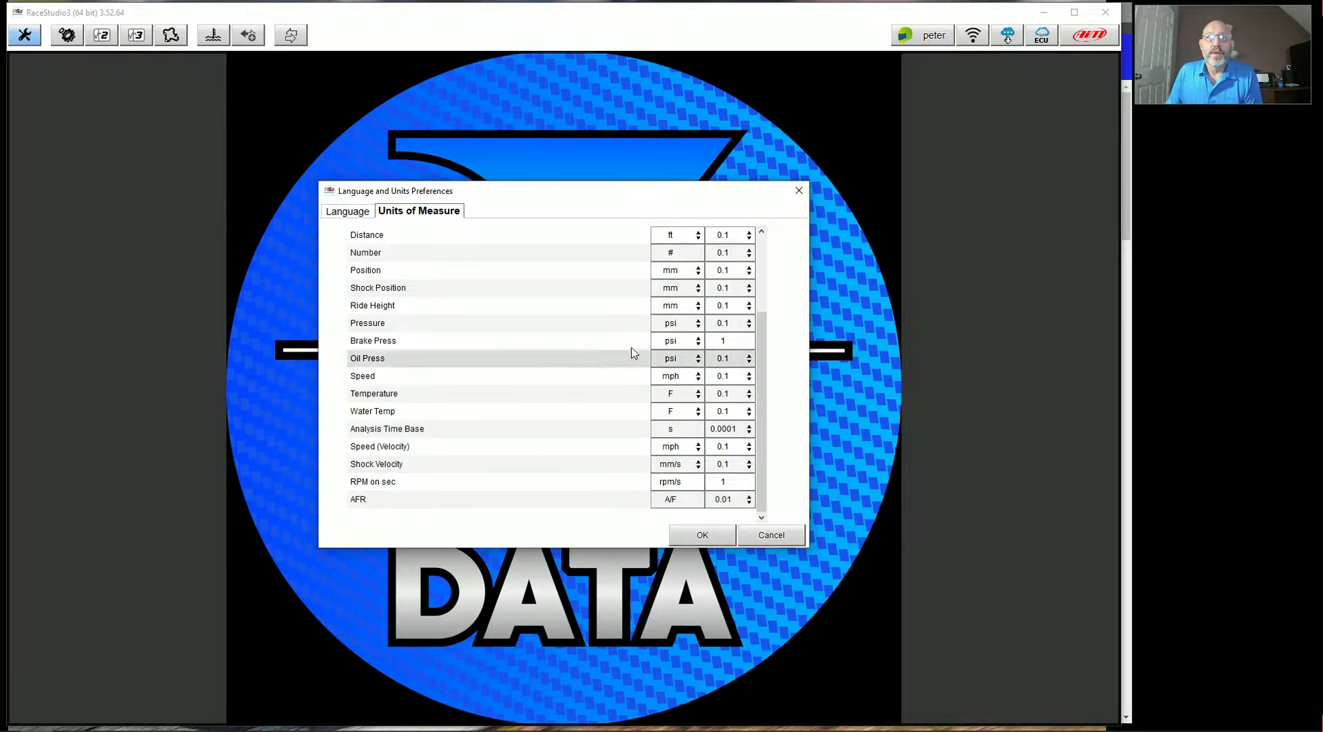
scroll(605, 377, up, 2)
scroll(605, 376, down, 2)
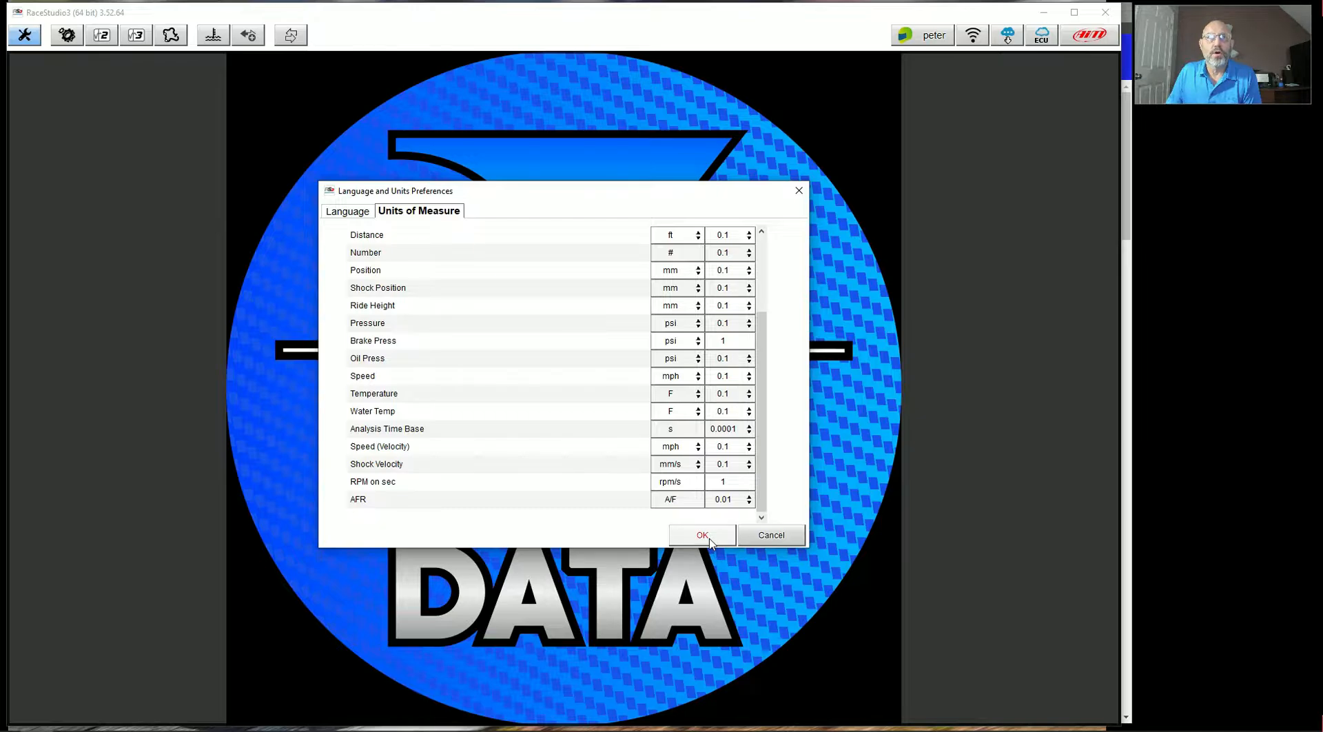
- Check the available program languages and save the language and unit preferences
click(359, 211)
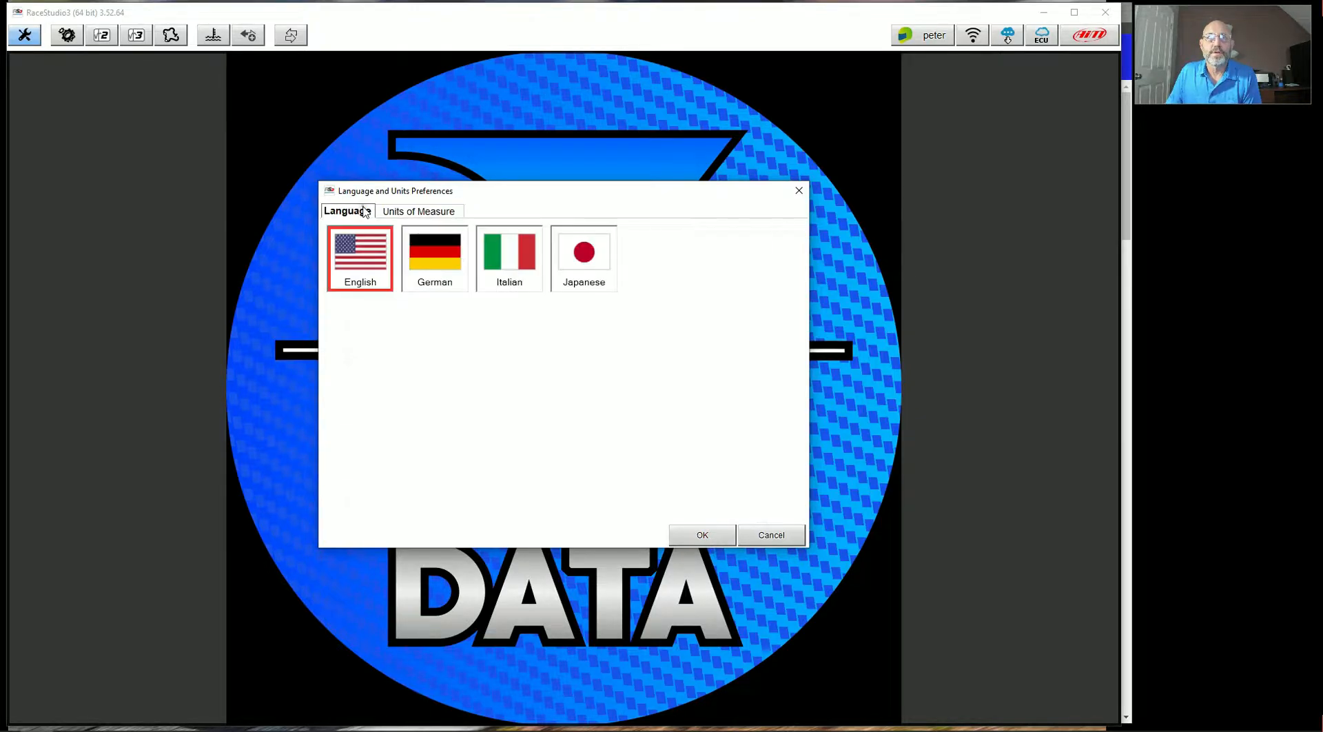
click(410, 212)
click(718, 533)
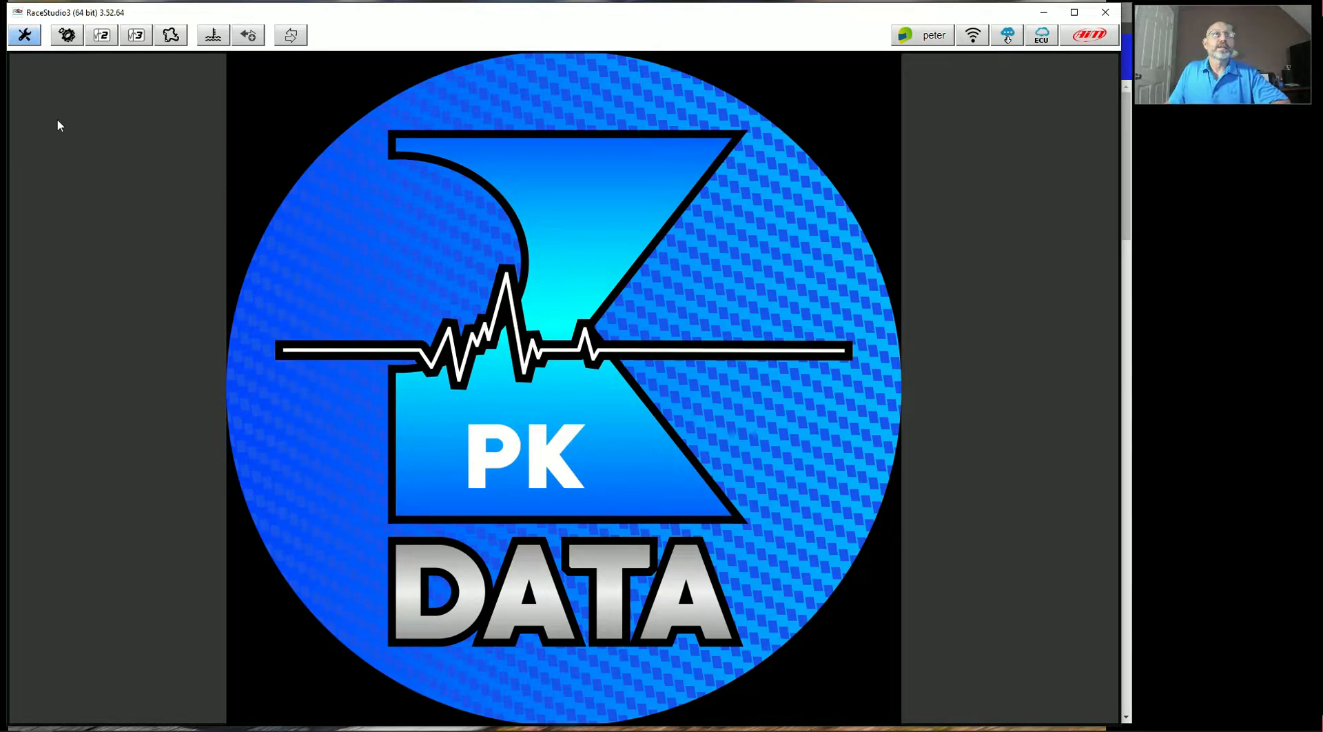
- Open the data download preferences and compare the folder structure fields with the file name fields for downloaded data
click(19, 37)
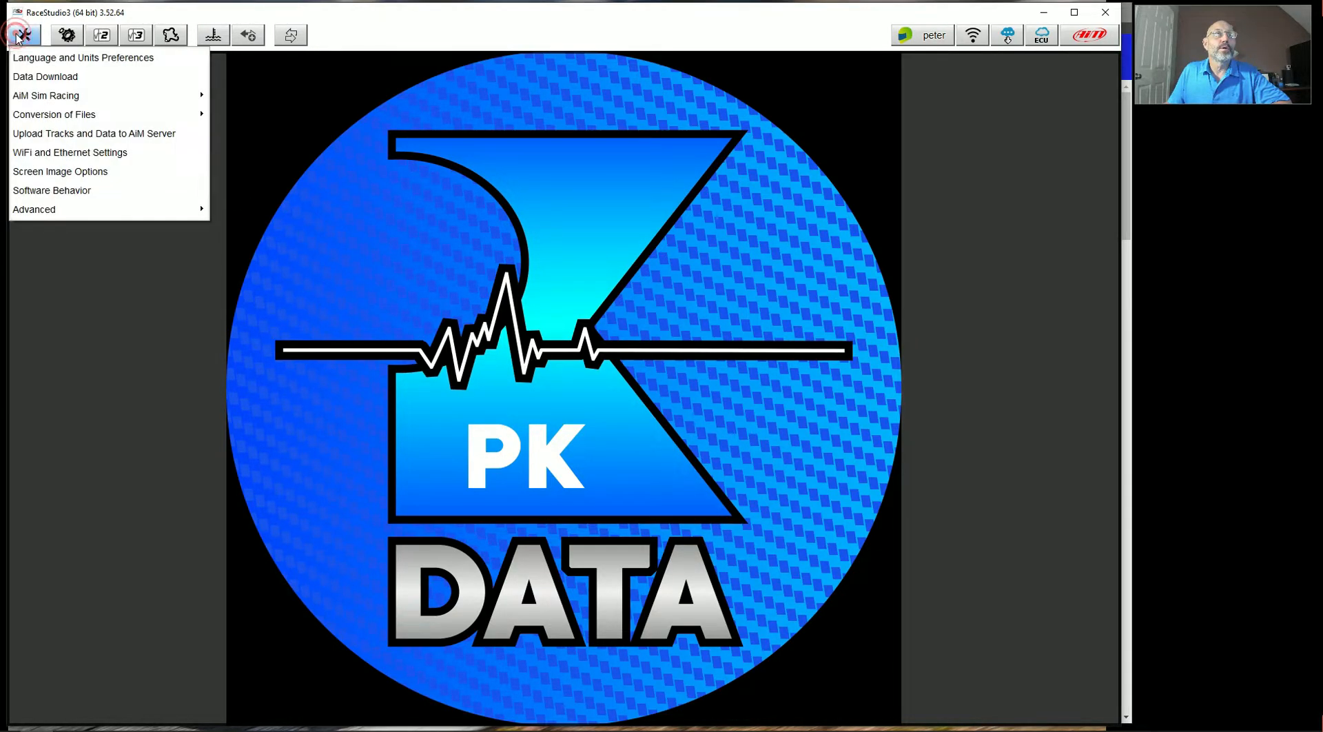
click(35, 78)
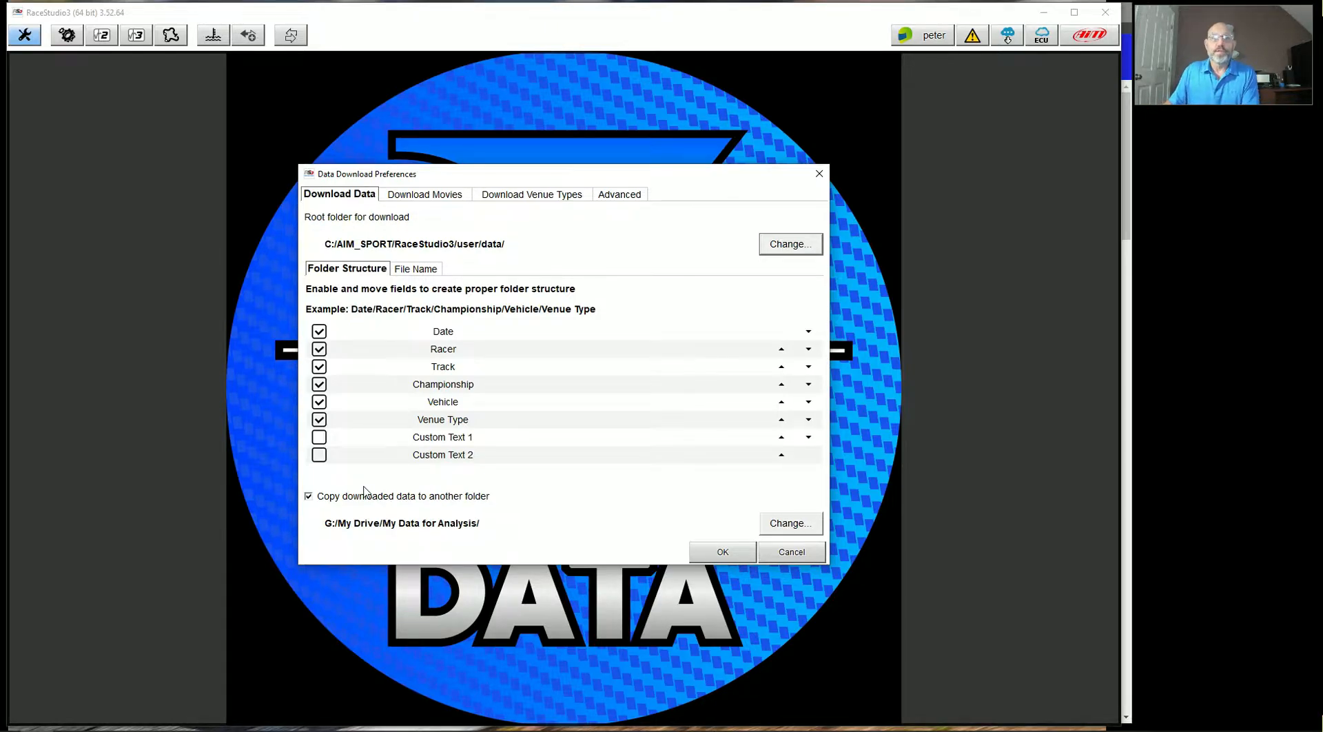
click(423, 272)
click(354, 271)
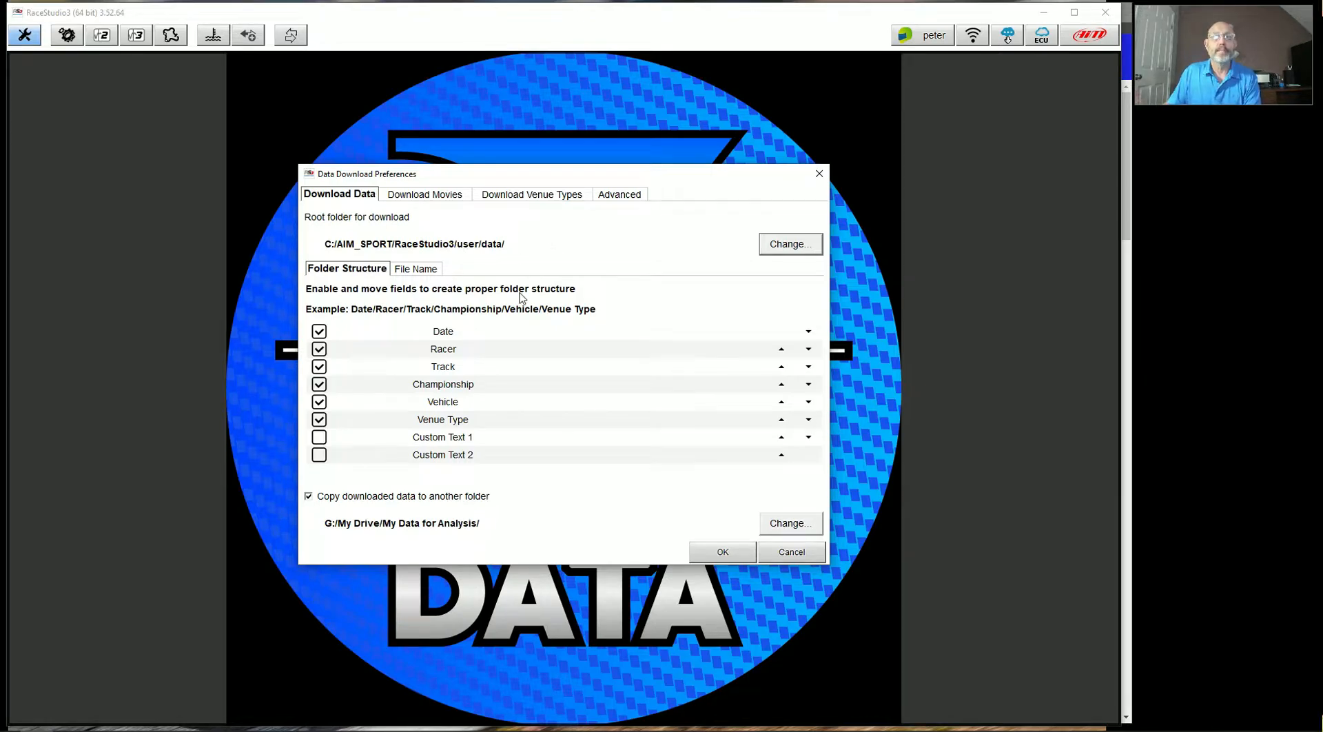
click(422, 270)
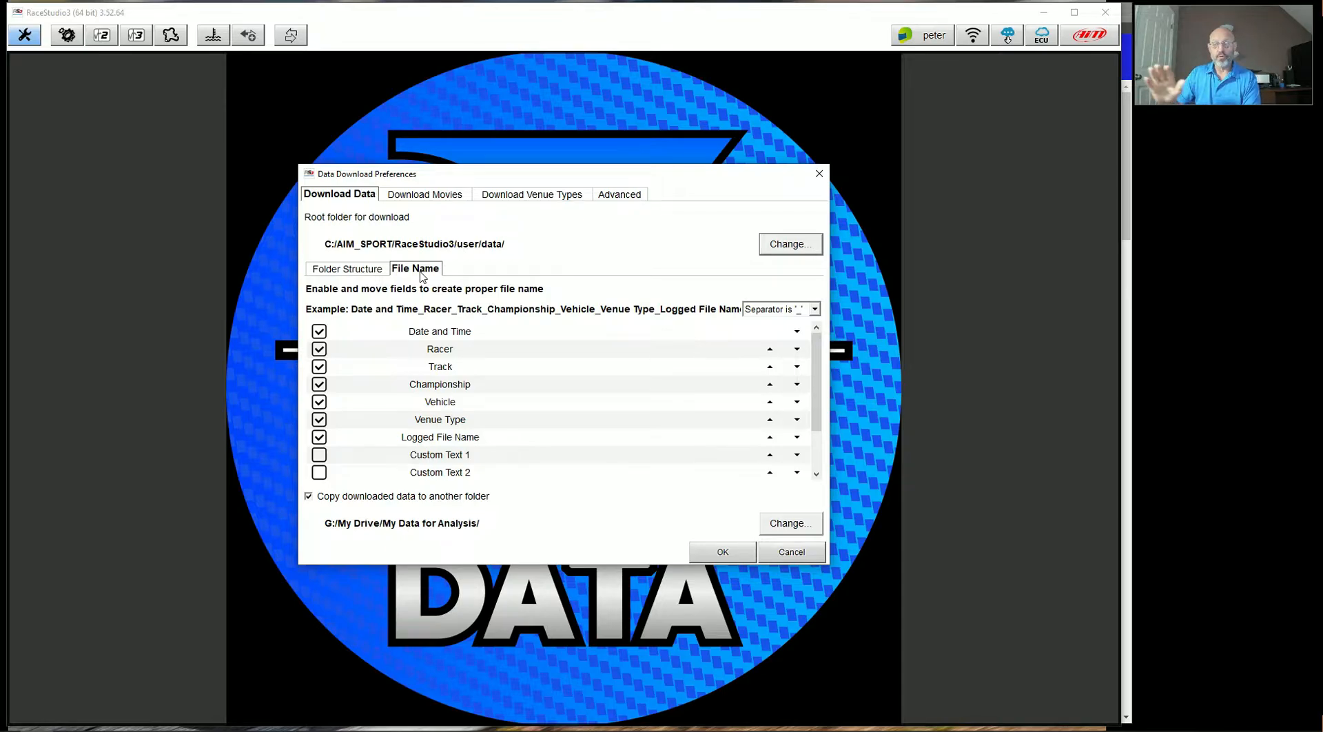
click(355, 271)
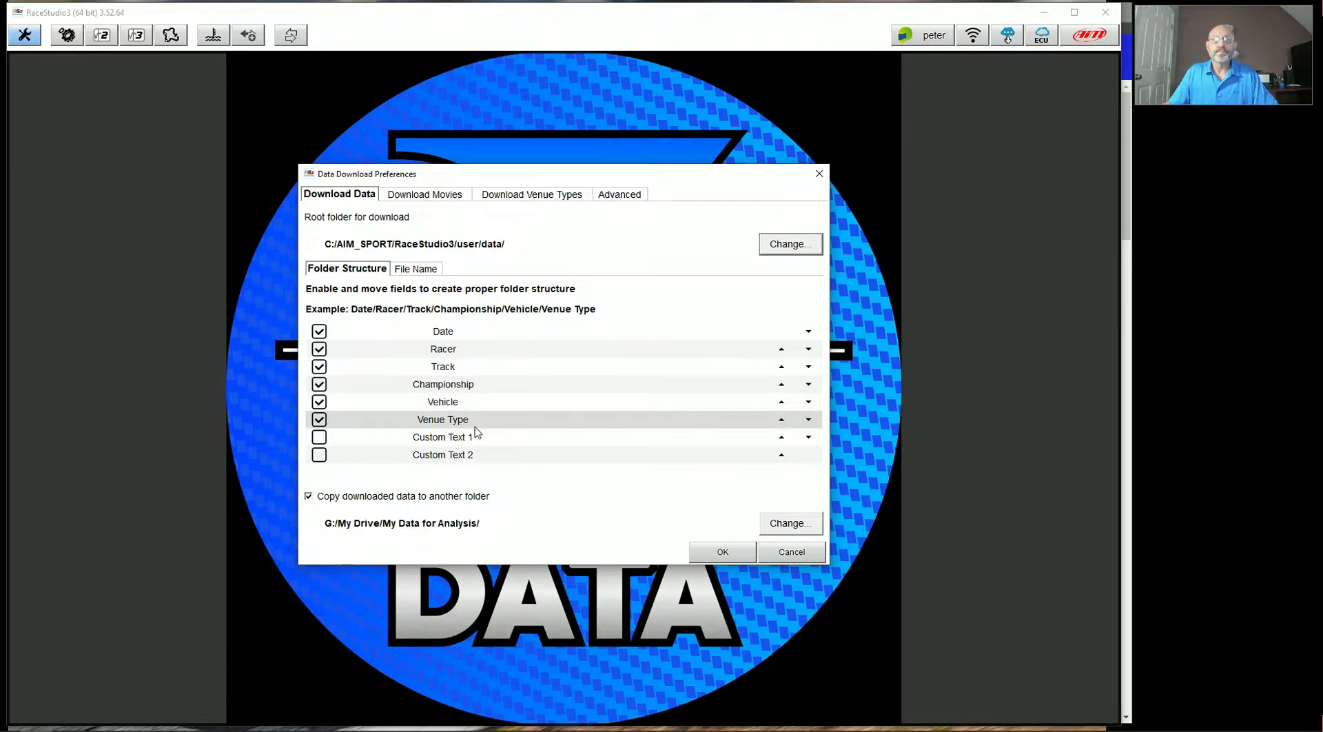
click(414, 270)
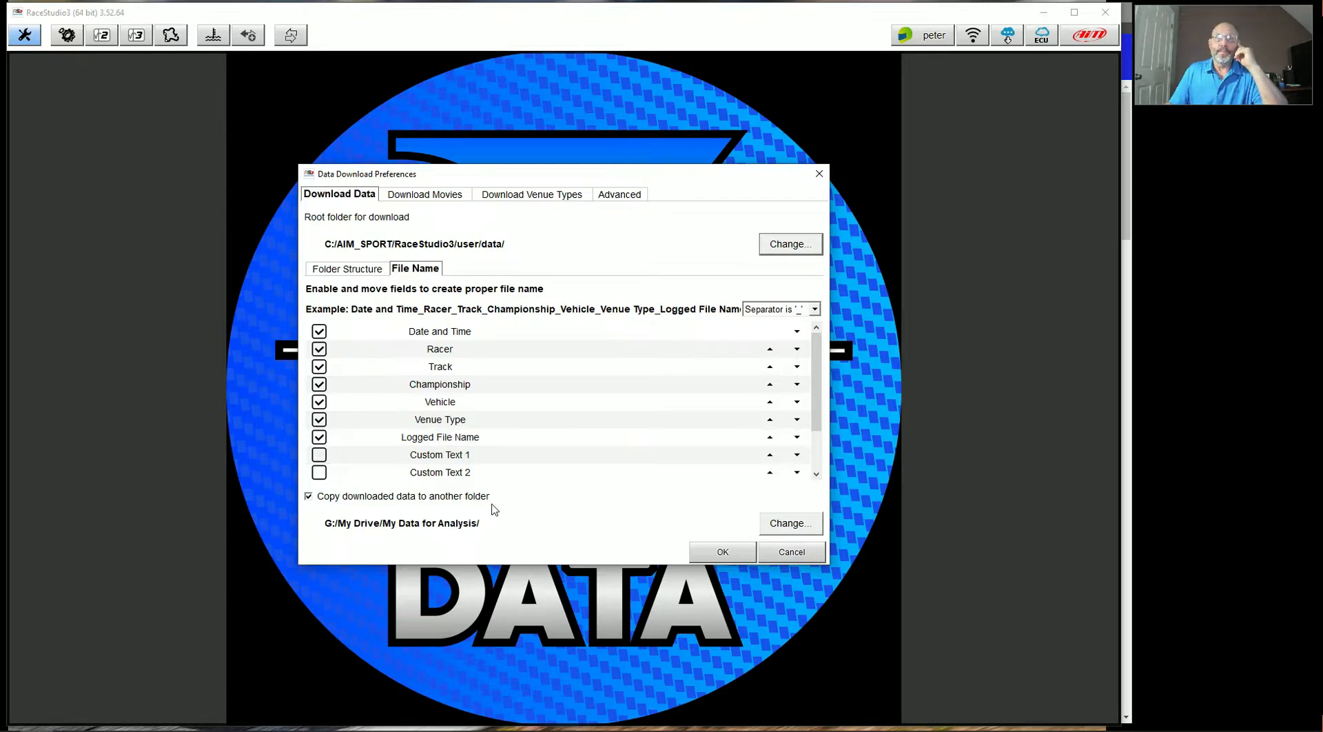
- Inspect the separate movie download settings by briefly turning off the shared "Download Data" settings, and turn sharing back on
click(427, 196)
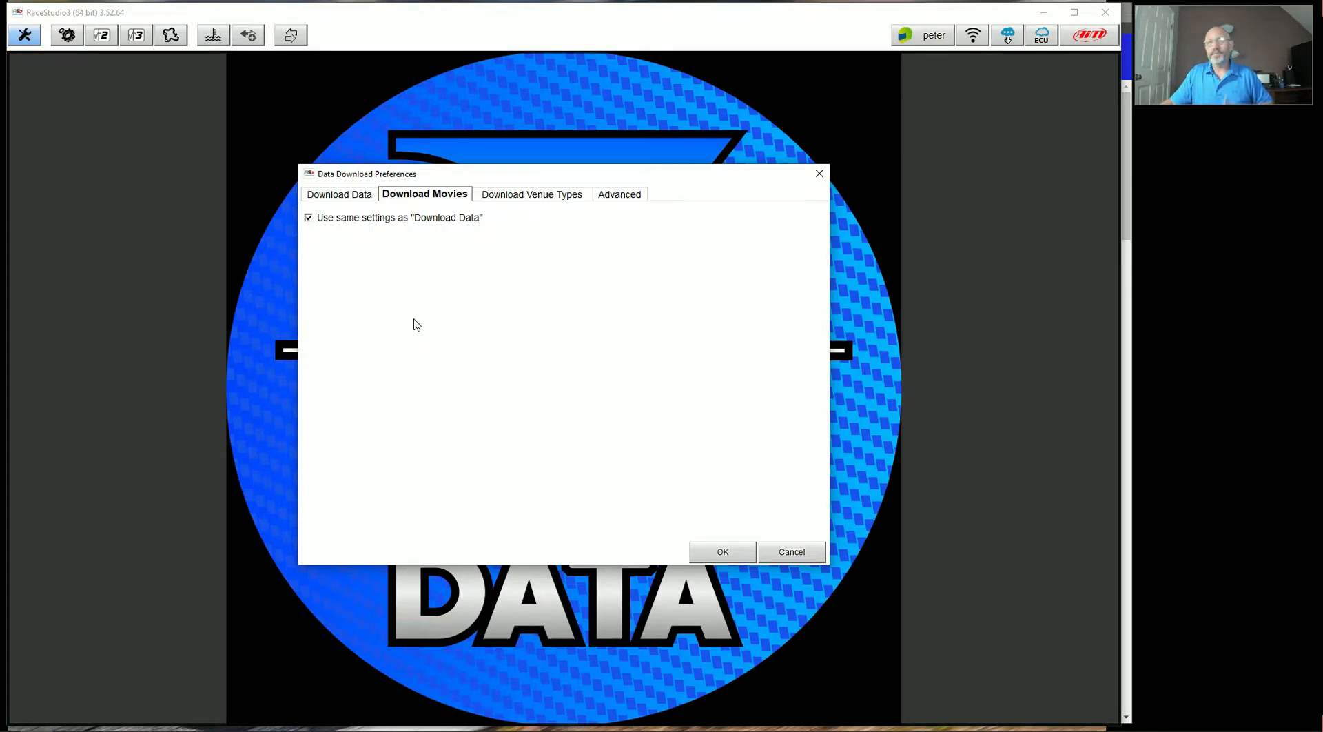
click(308, 218)
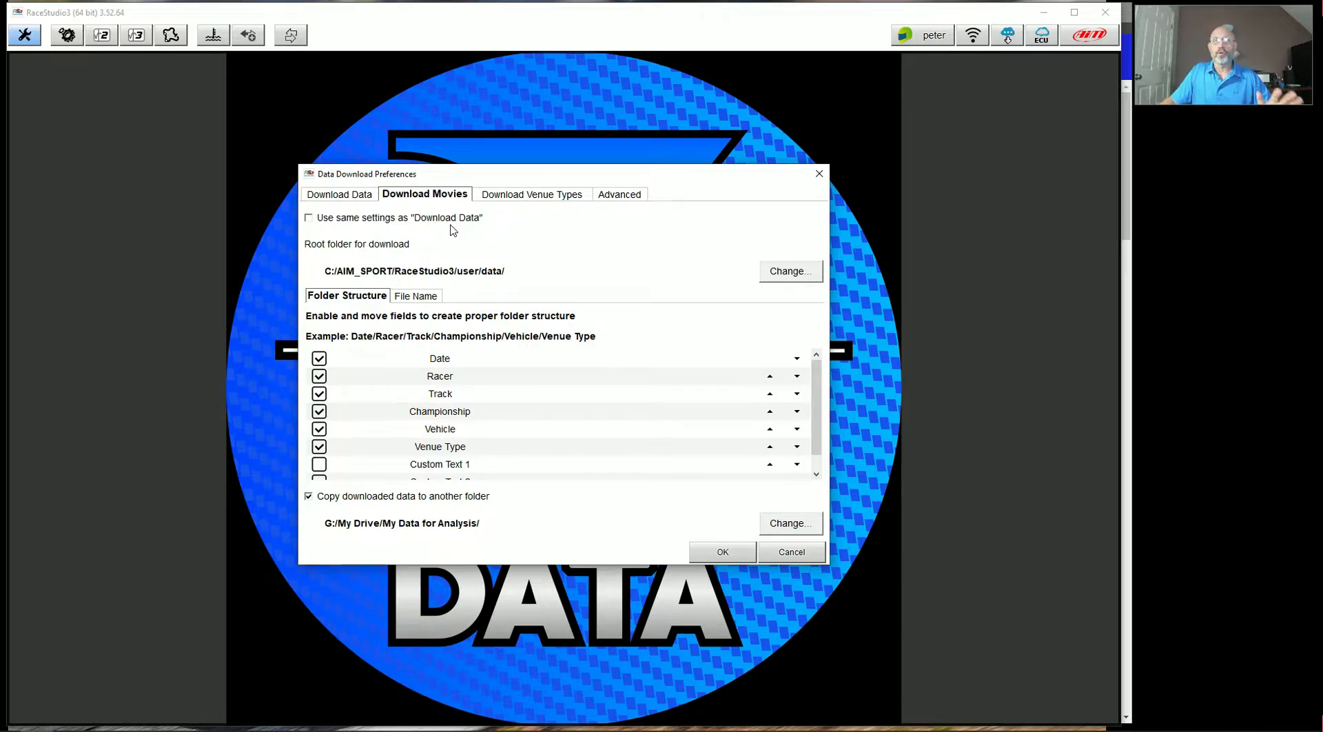
click(308, 219)
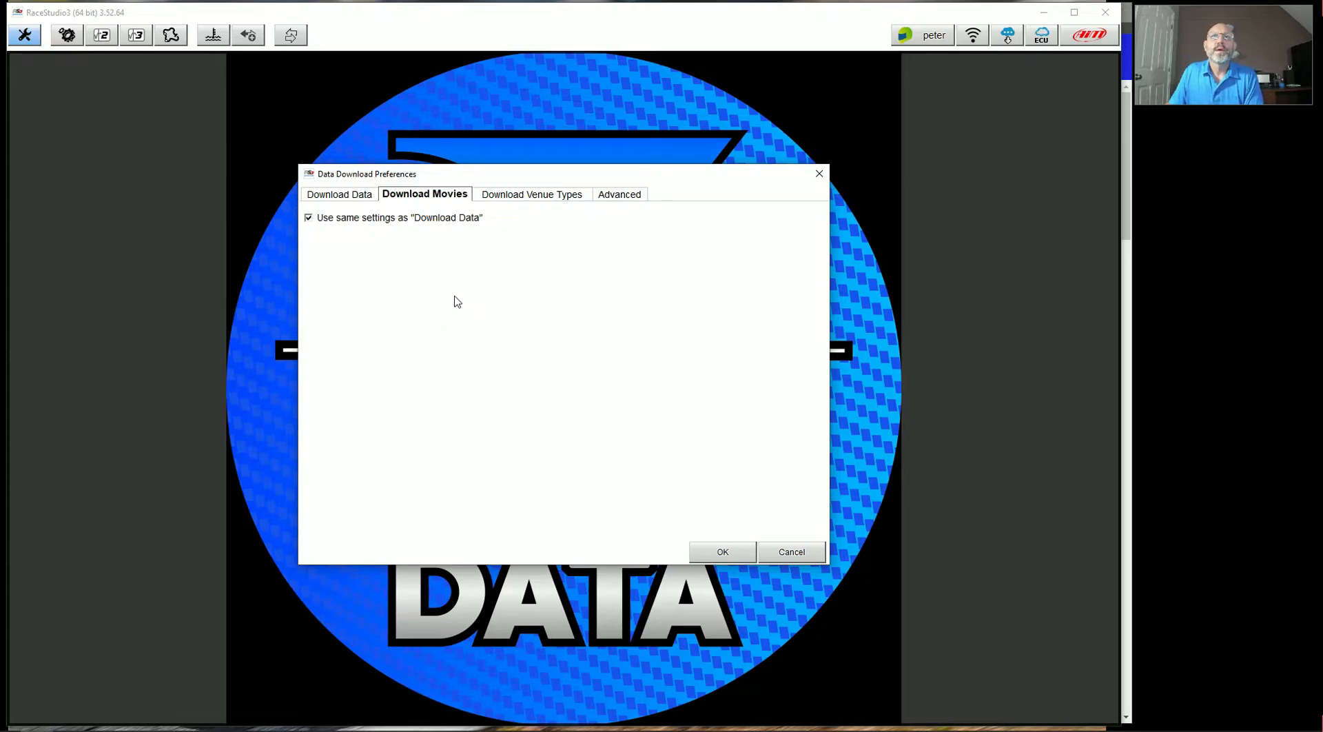
- Review which venue types are enabled for the download window and their custom names
click(525, 201)
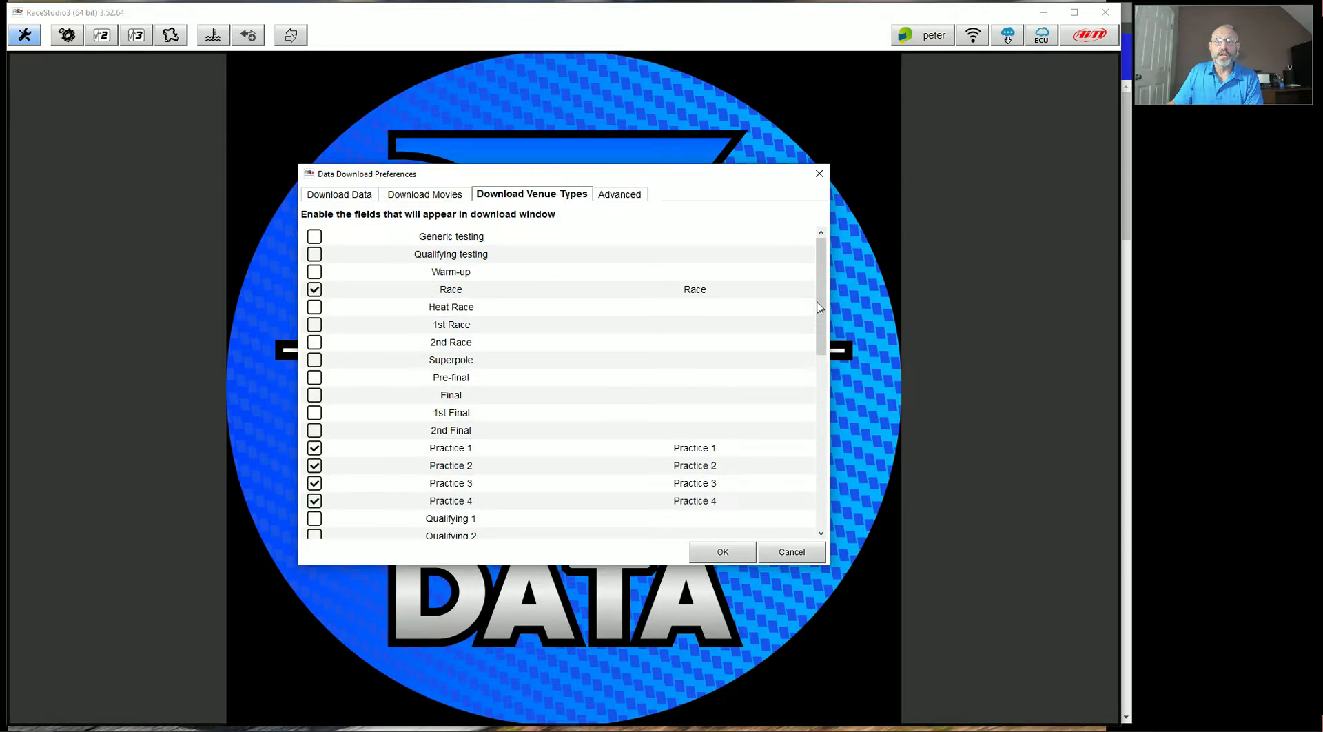
drag(821, 305, 828, 425)
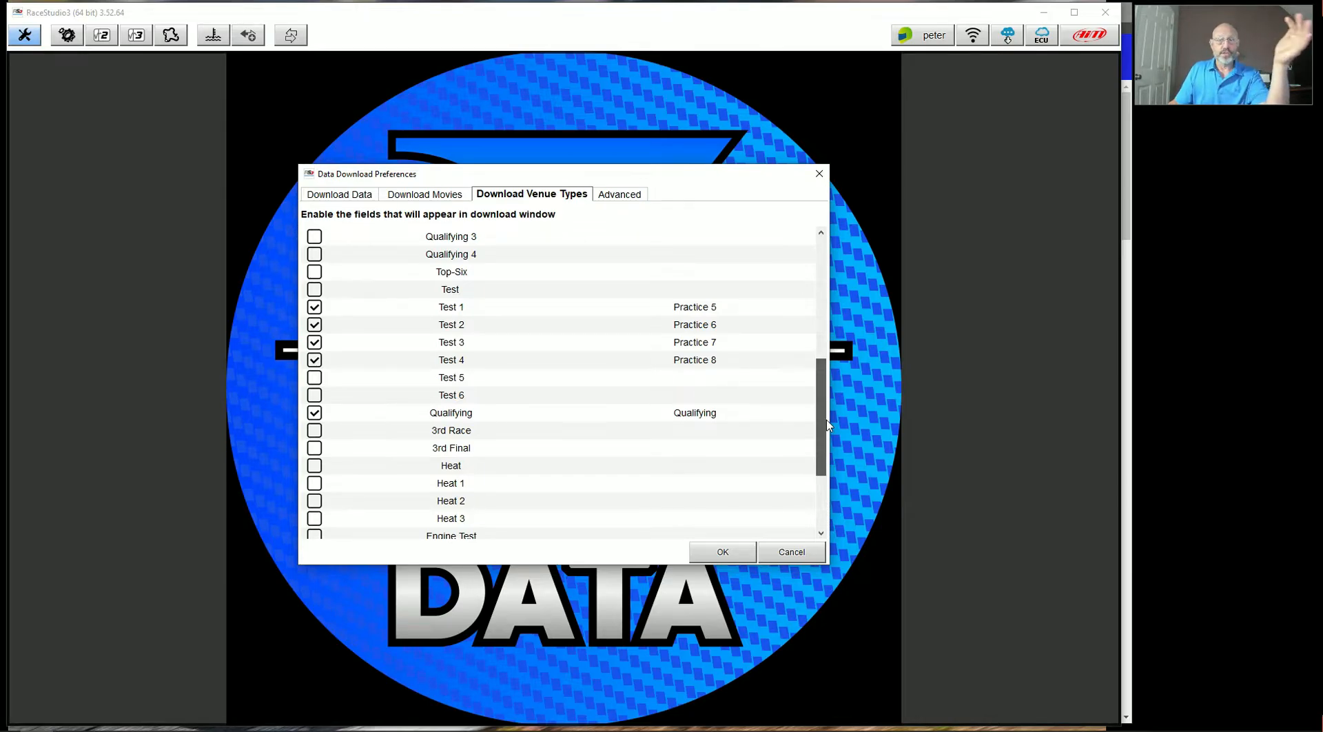
drag(828, 425, 823, 371)
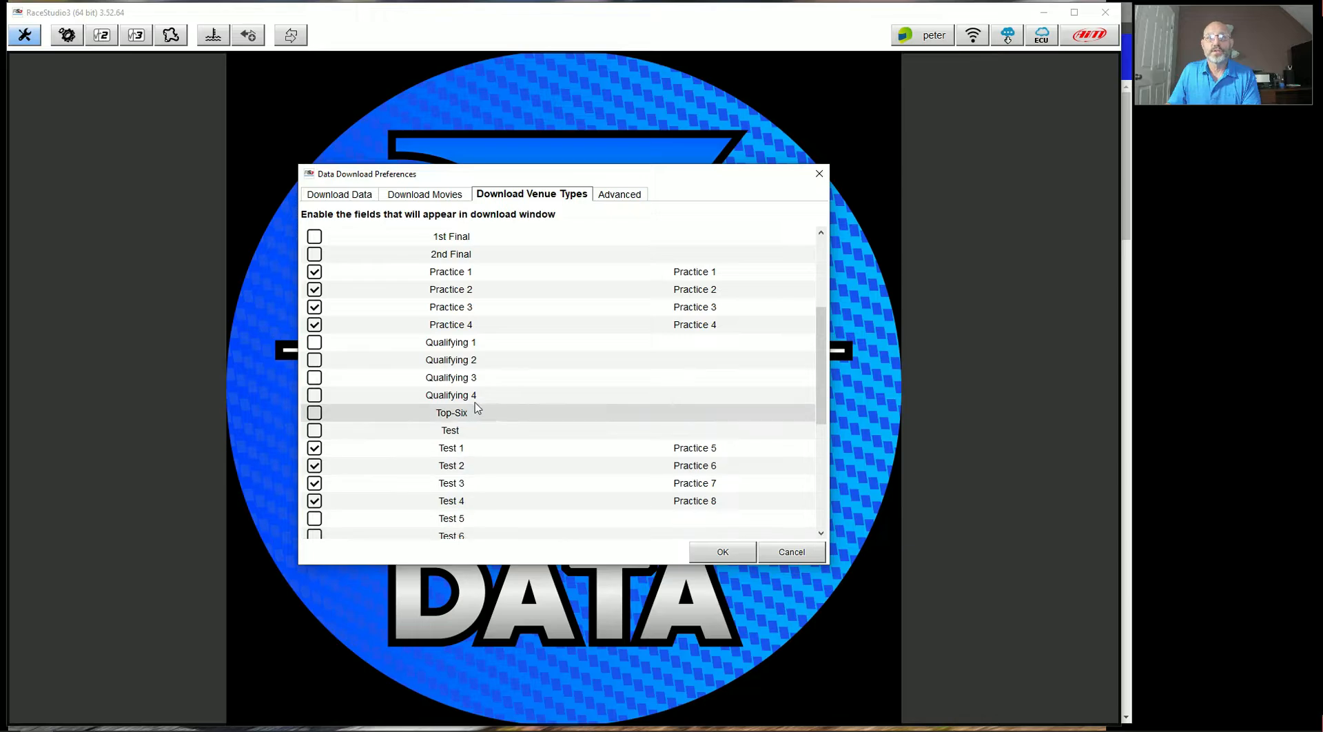
- Enable the Qualifying 4 venue type and give it the custom name "Custom Race 1"
click(315, 398)
click(665, 397)
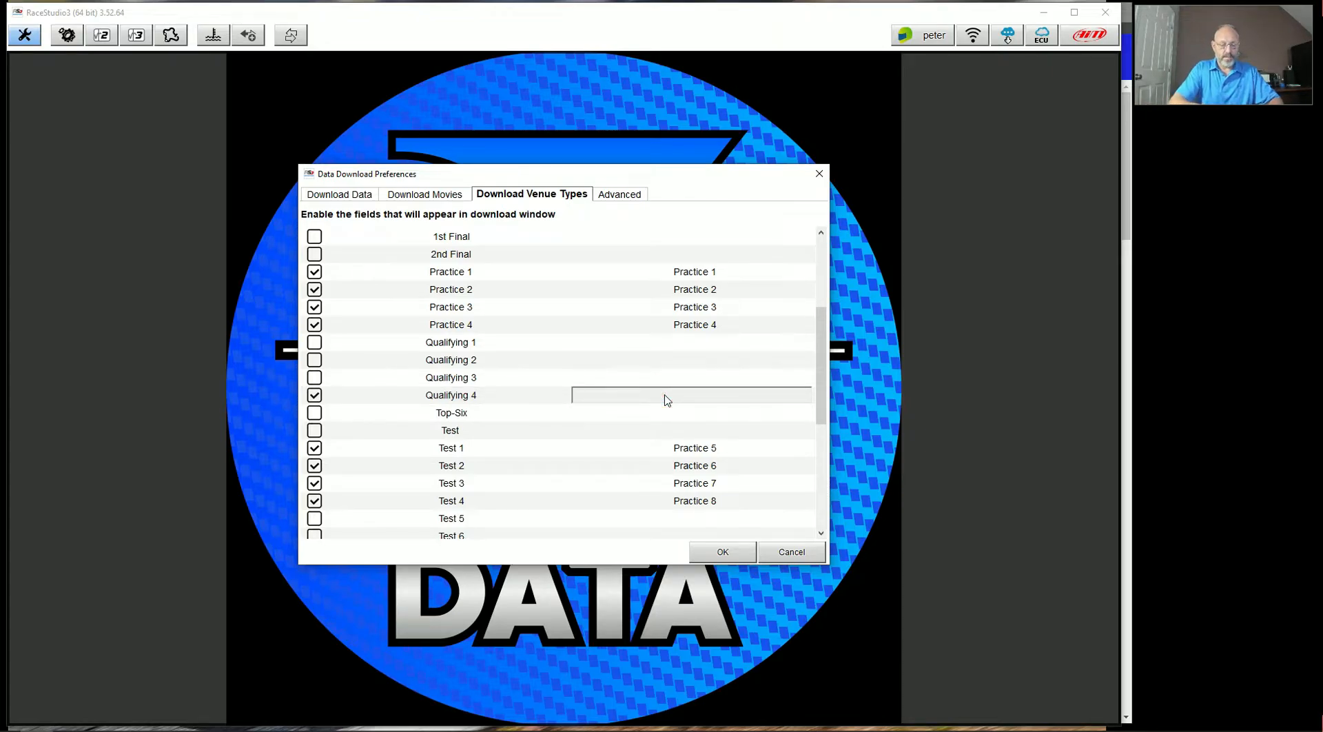
text(C)
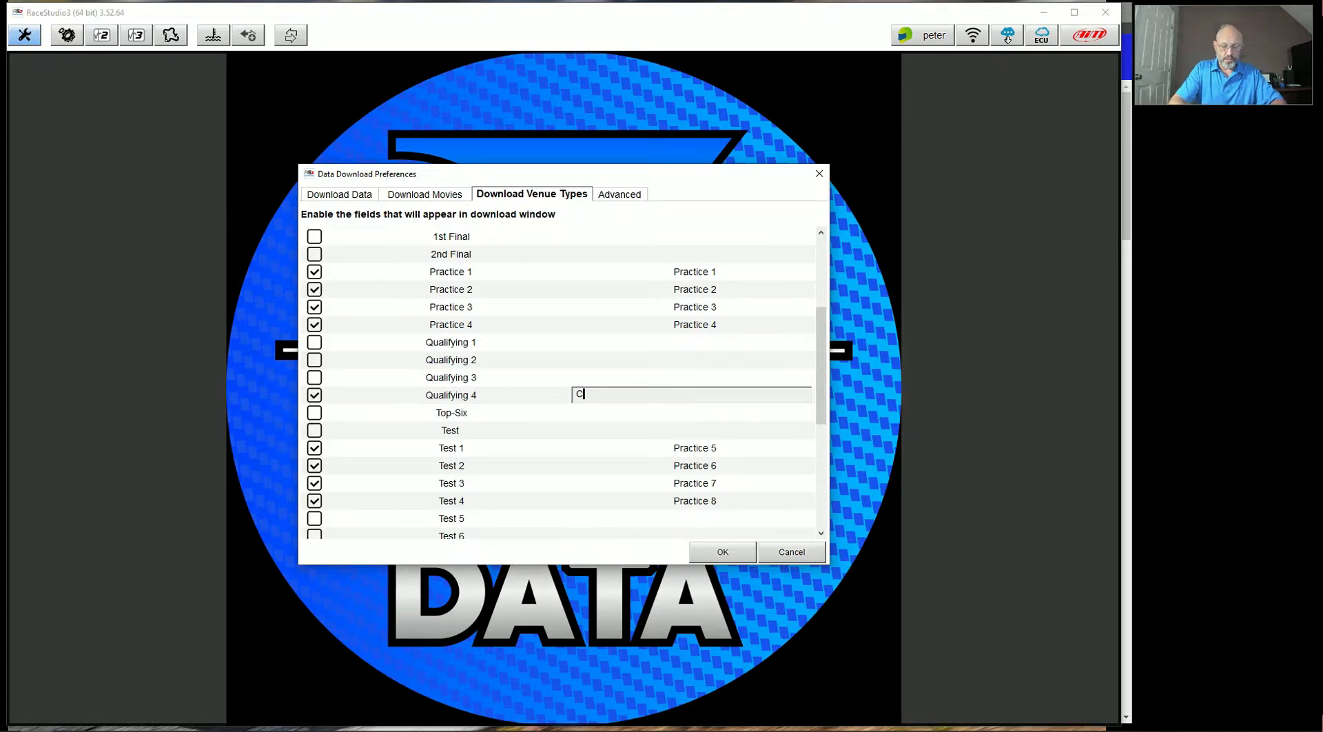
text(ustom )
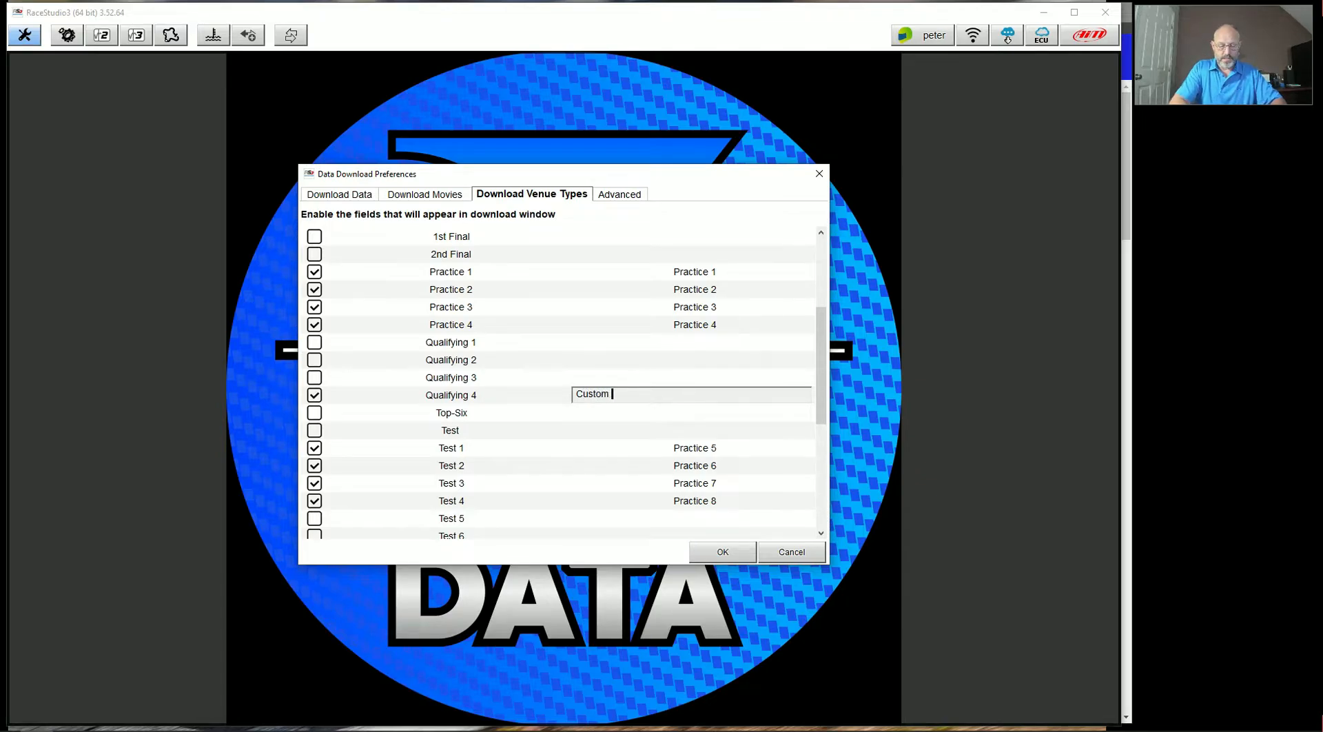
text(Race Tex)
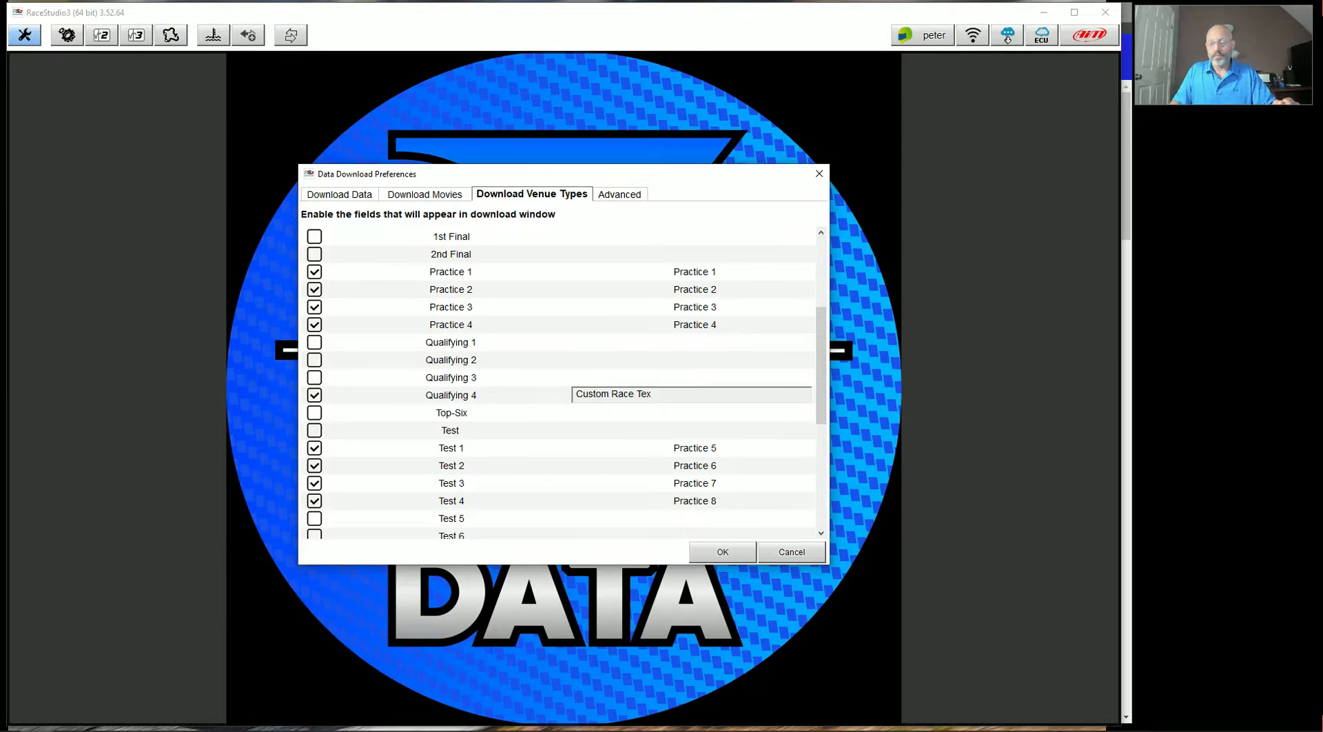
key(BackSpace)
key(BackSpace)
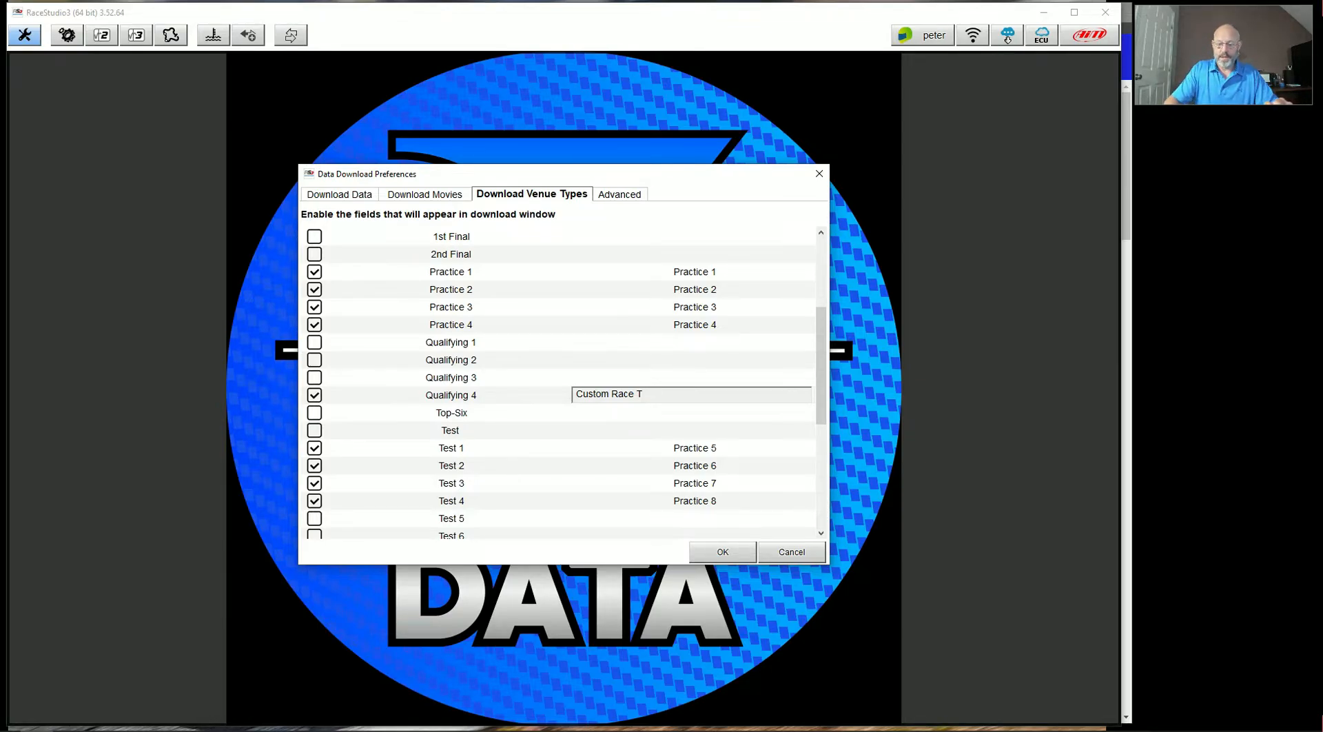
key(BackSpace)
text(1)
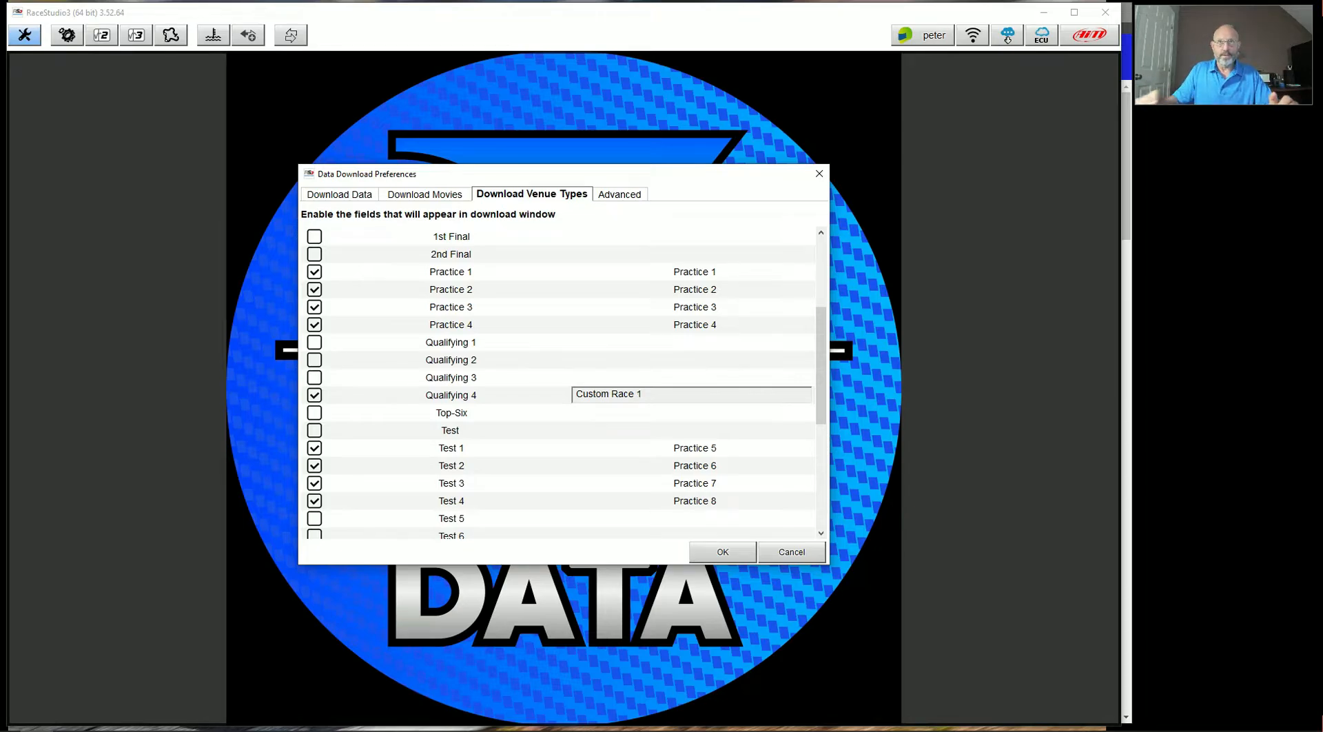
key(Return)
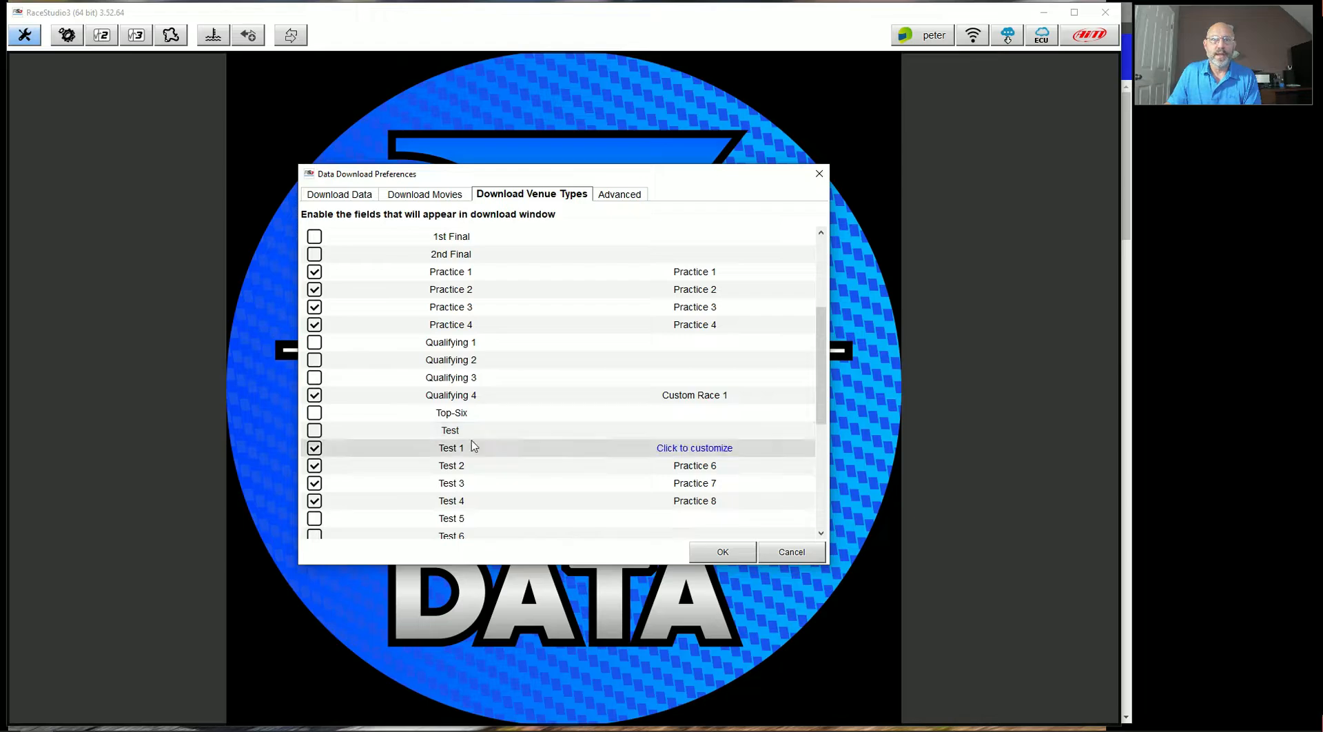
- Disable the Qualifying 4 venue type again and look through the remaining venue types
click(314, 395)
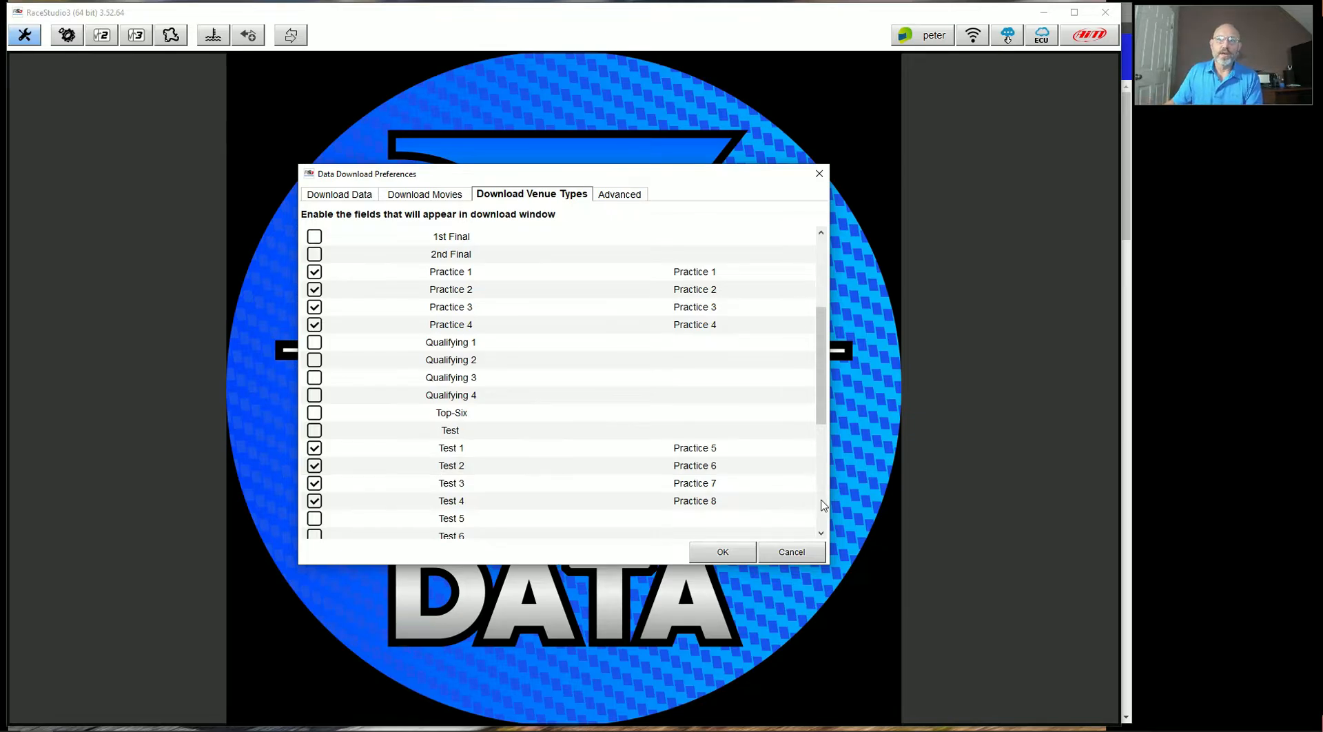
scroll(742, 496, down, 4)
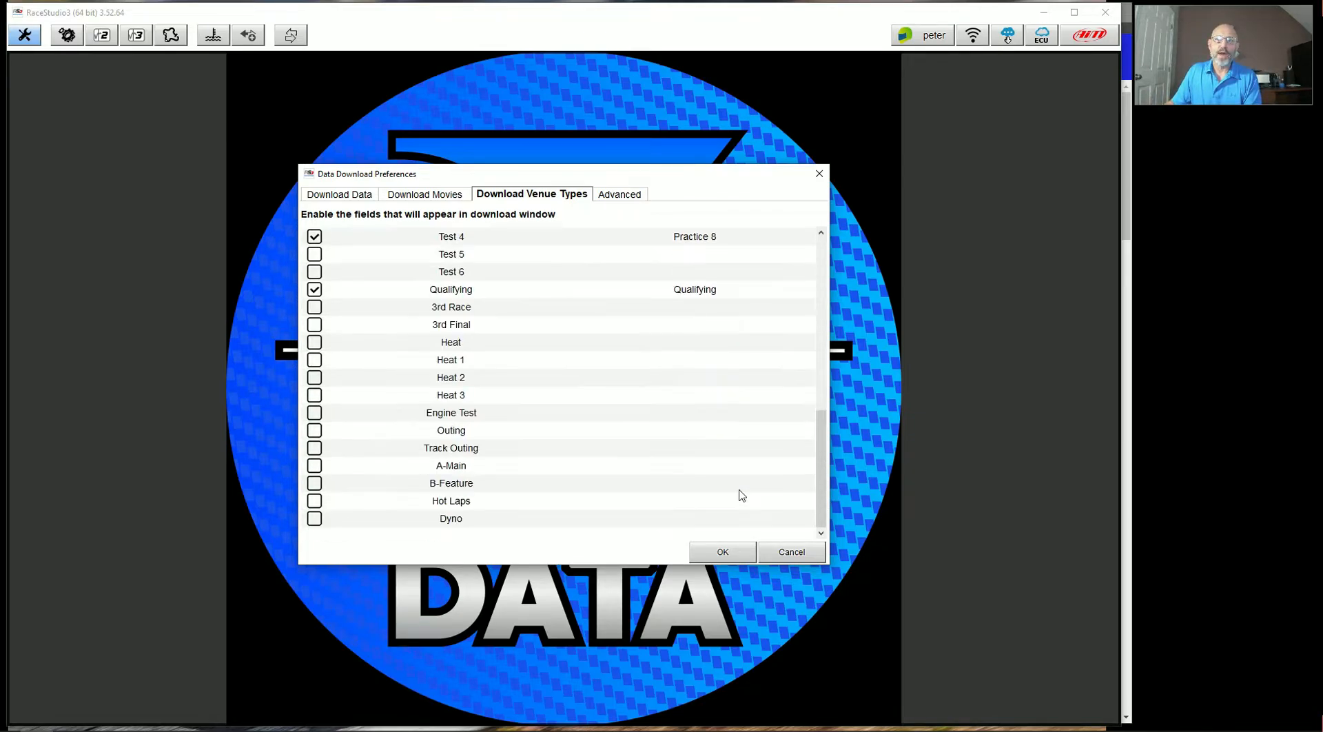
- Review the full list of download venue types, comparing the enabled entries and their custom names
scroll(741, 496, up, 8)
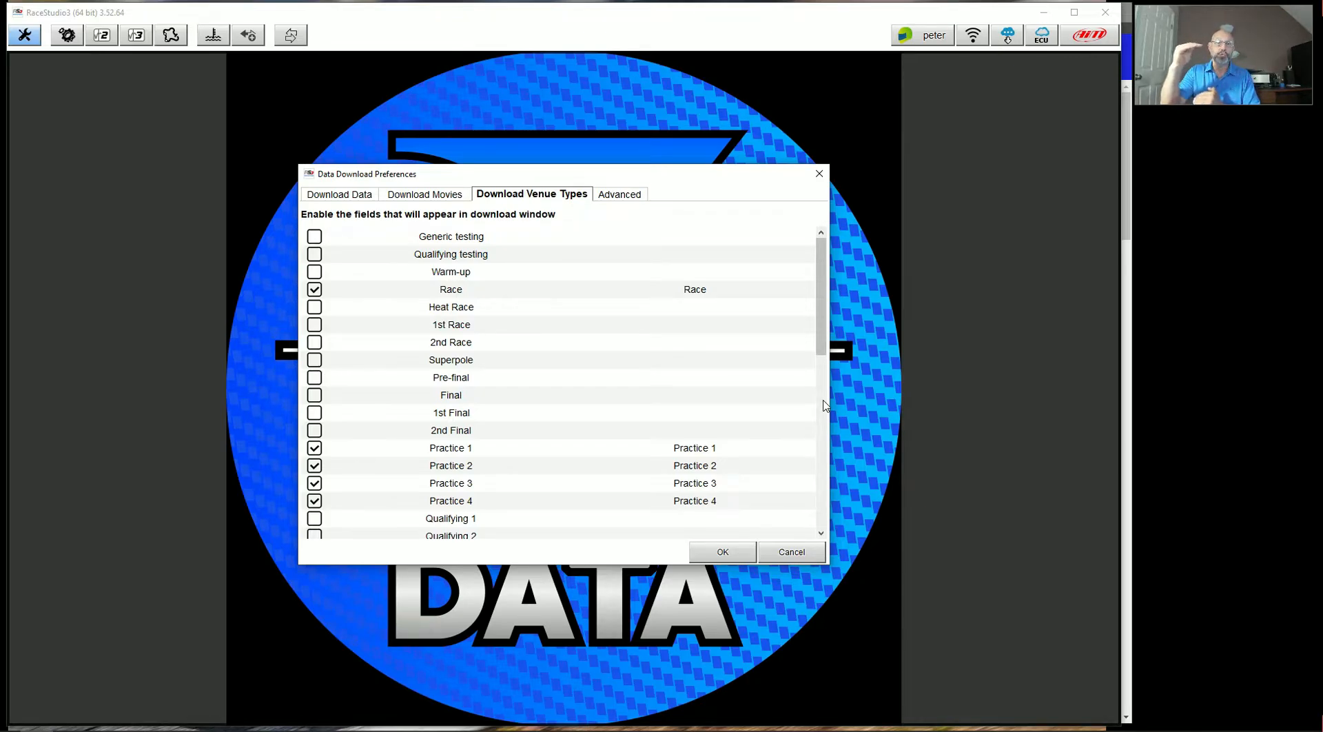
scroll(570, 341, down, 7)
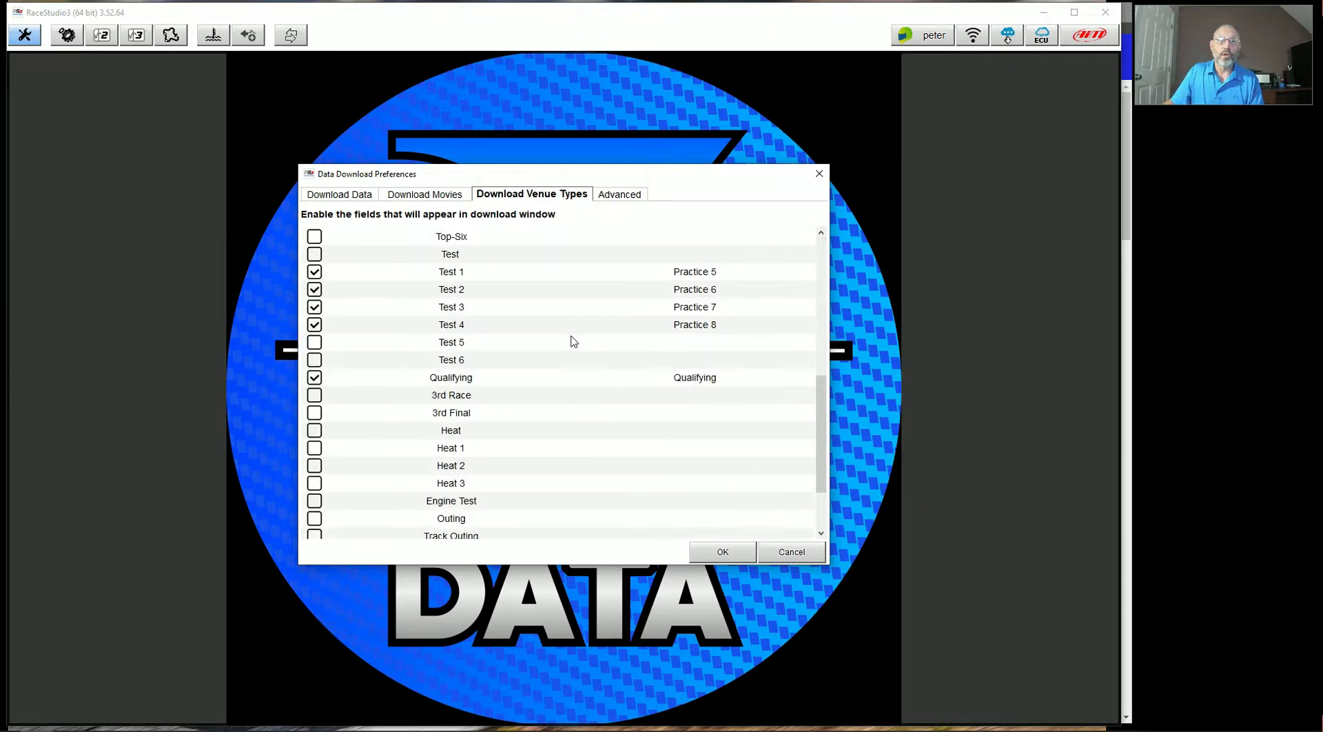
scroll(570, 348, up, 7)
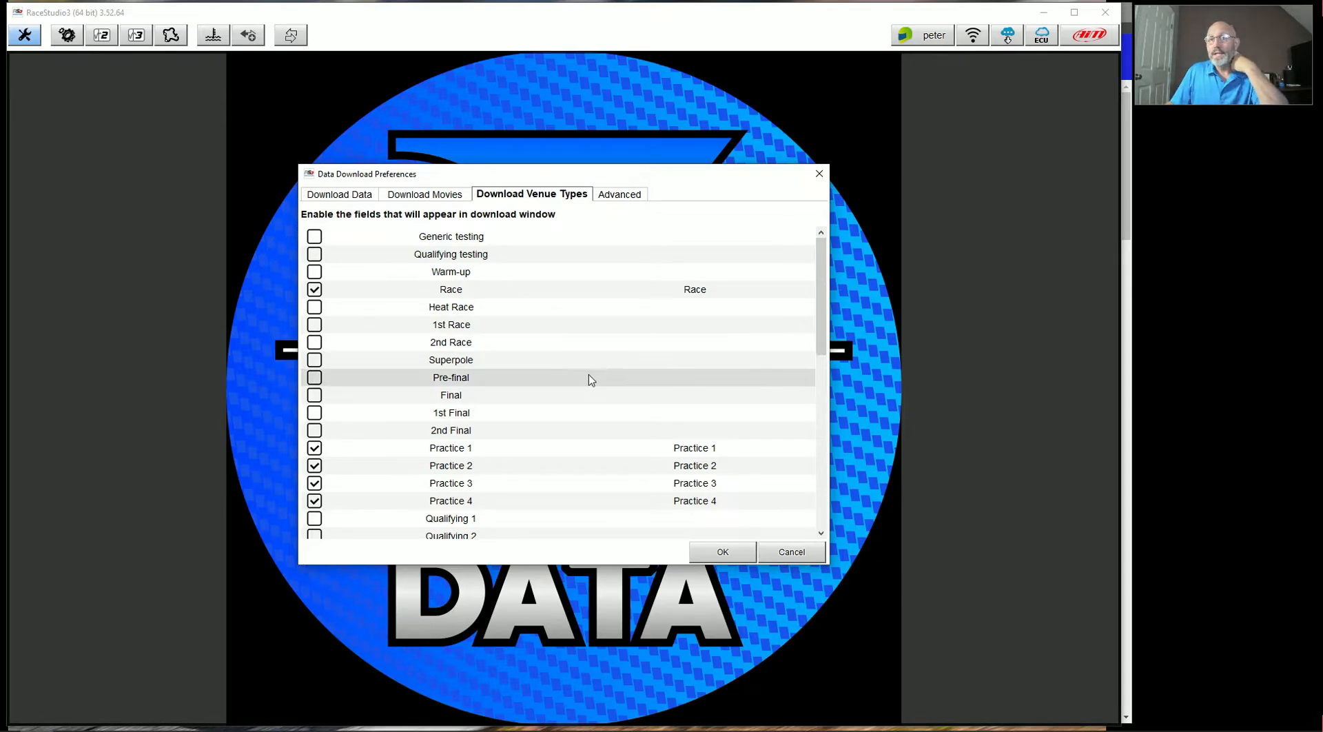
scroll(588, 377, down, 5)
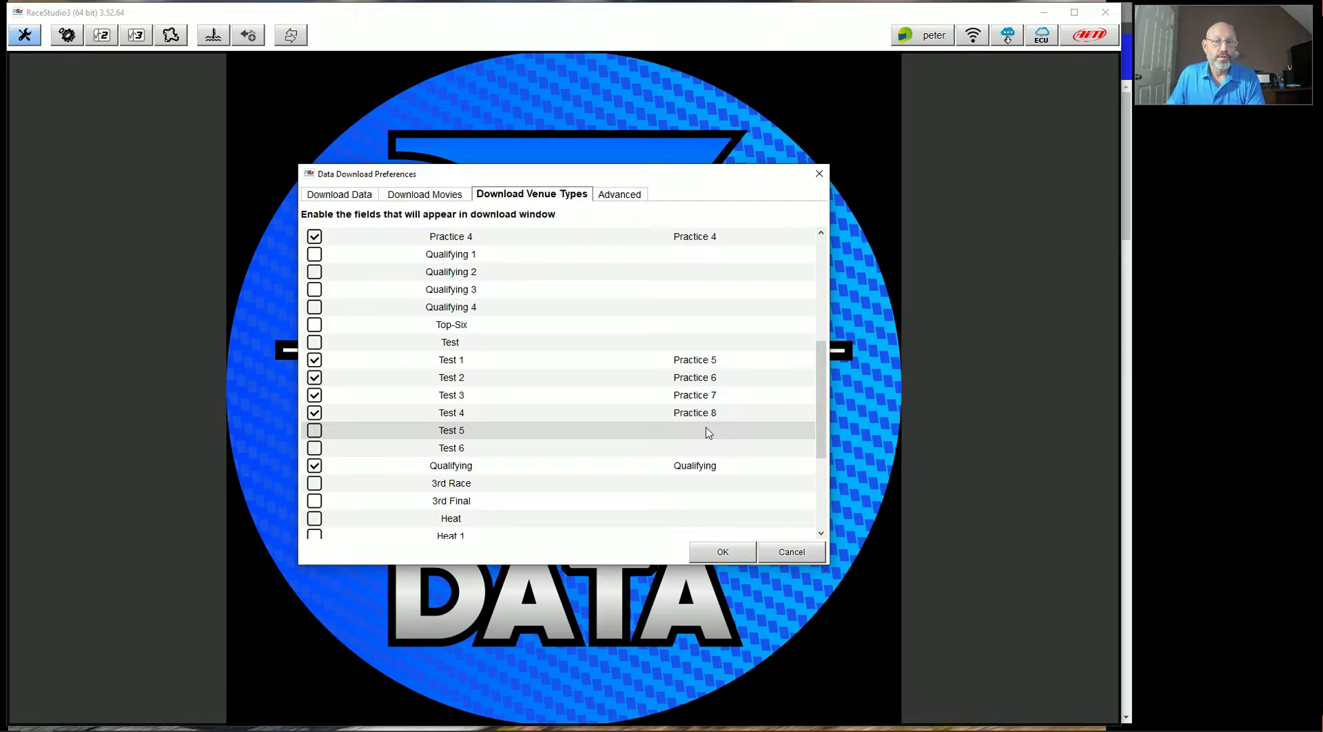
- Inspect the advanced data download options, including the available choices for merging files
click(628, 197)
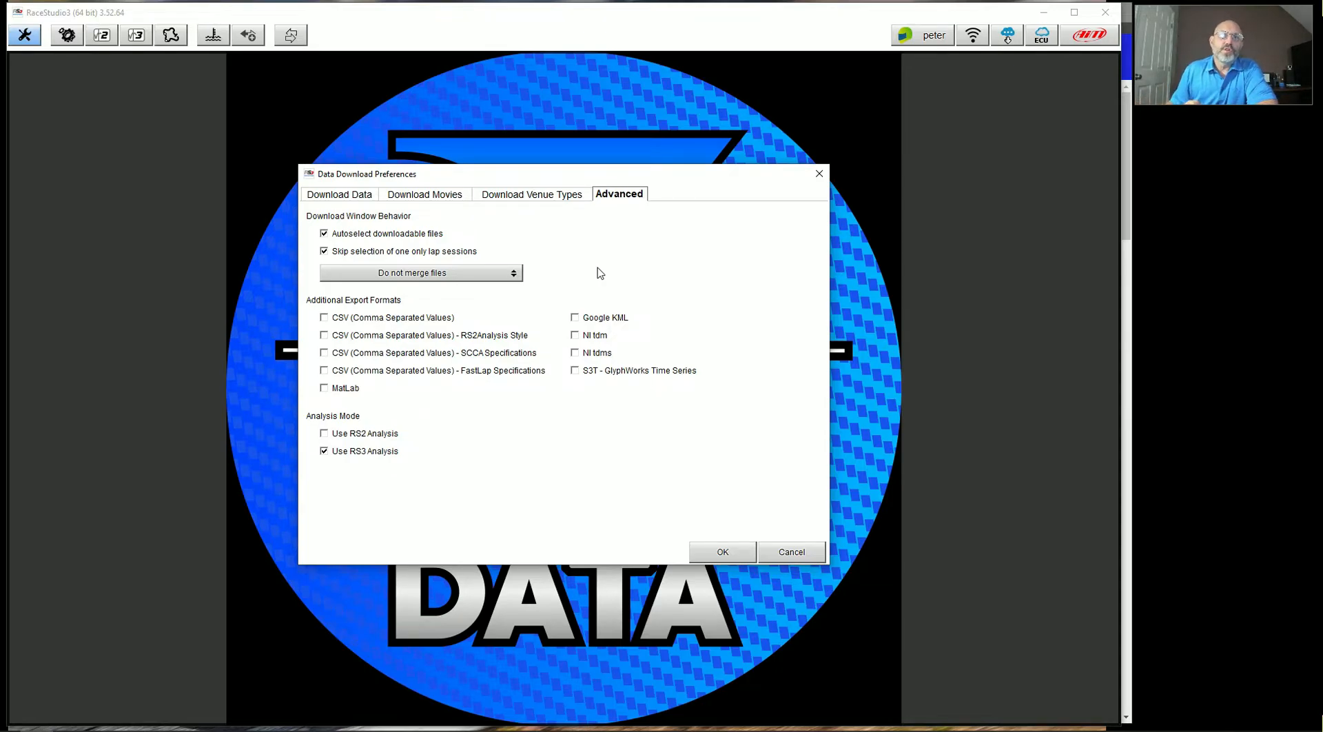
click(425, 274)
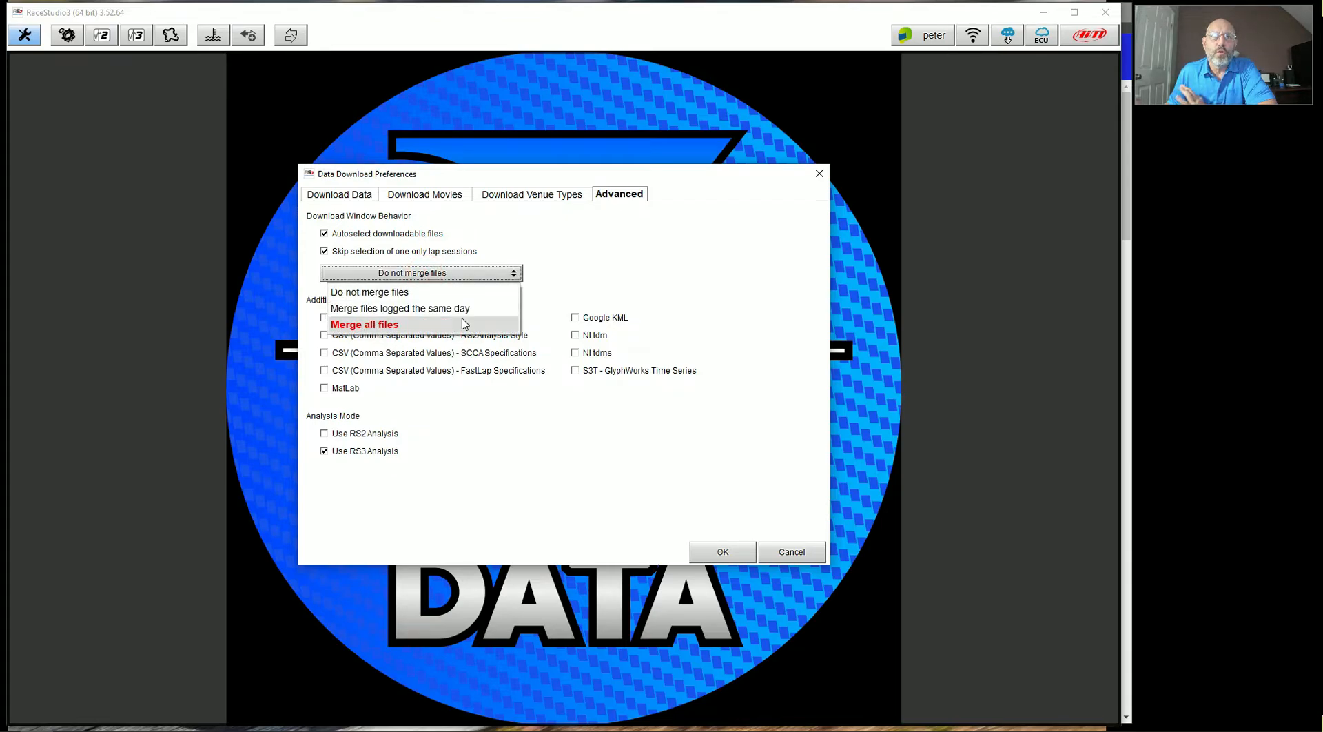
click(609, 295)
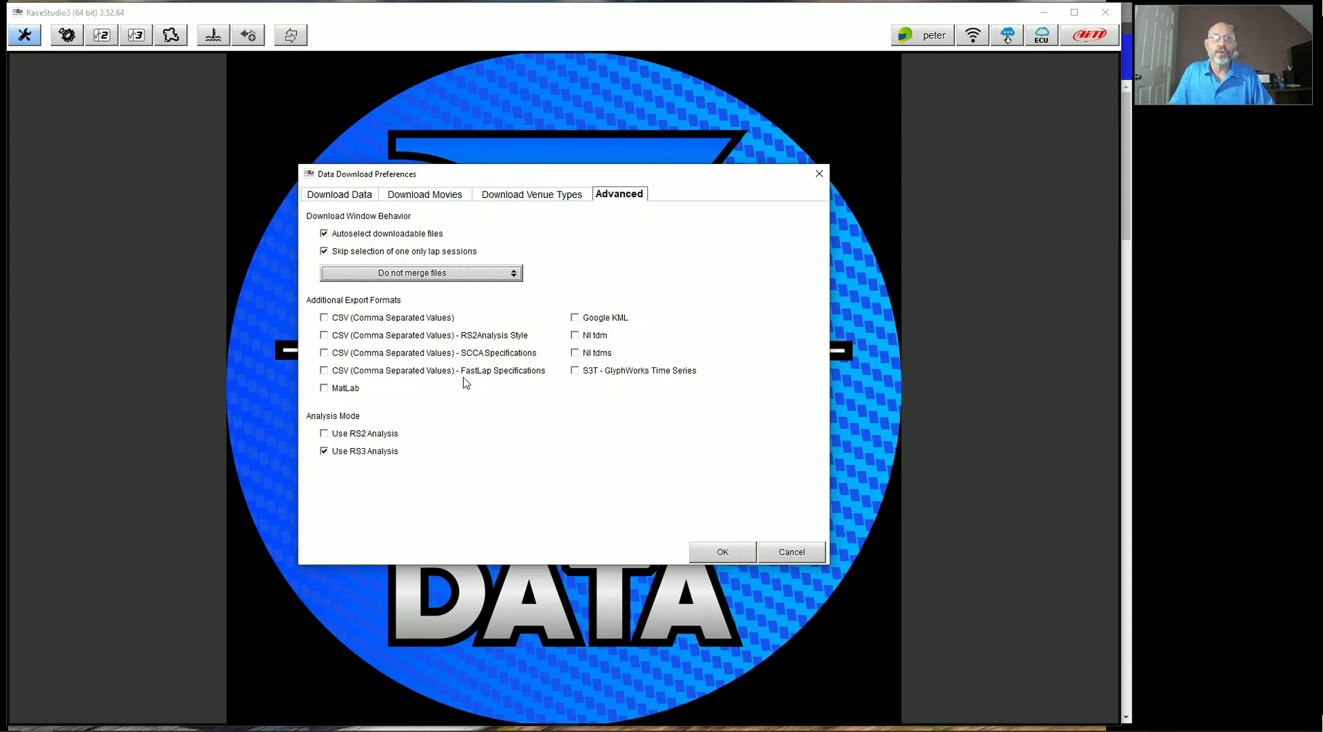
- Recheck each section of the data download preferences, from folder structure to the advanced options, and accept them
click(351, 196)
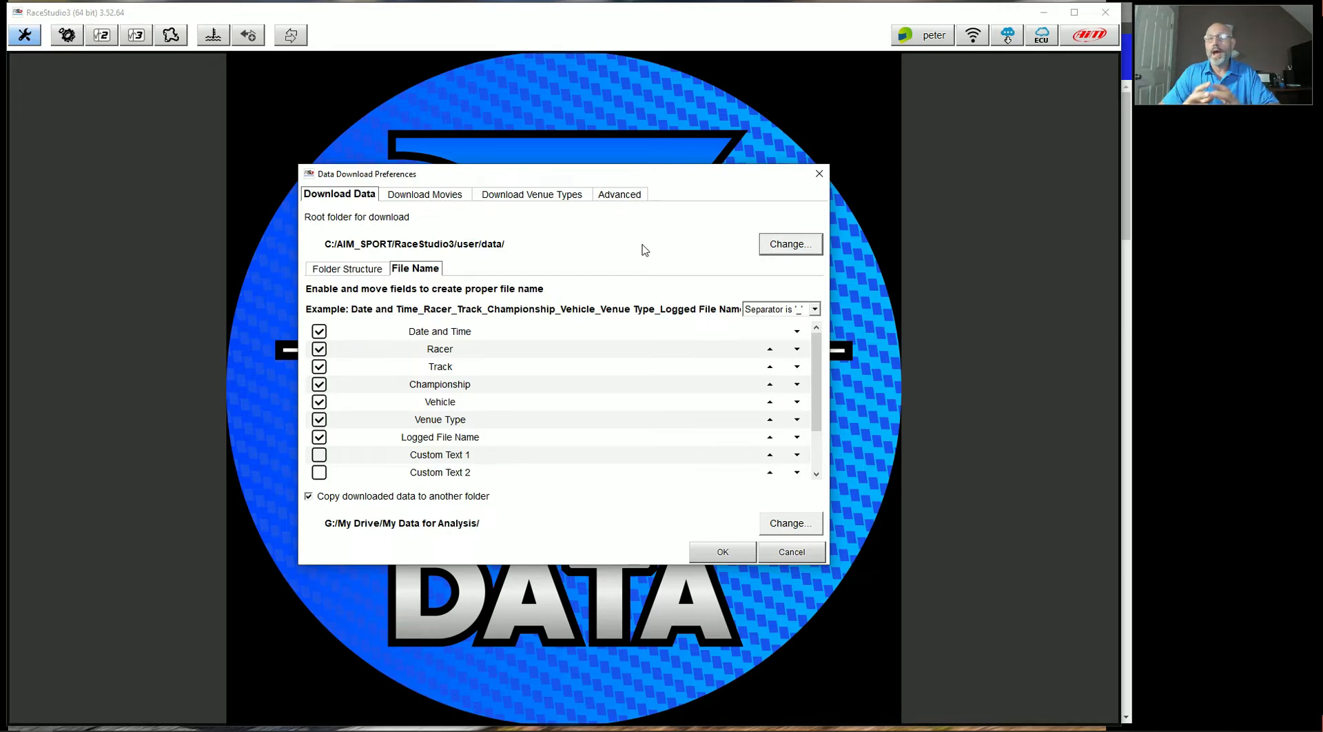
click(337, 273)
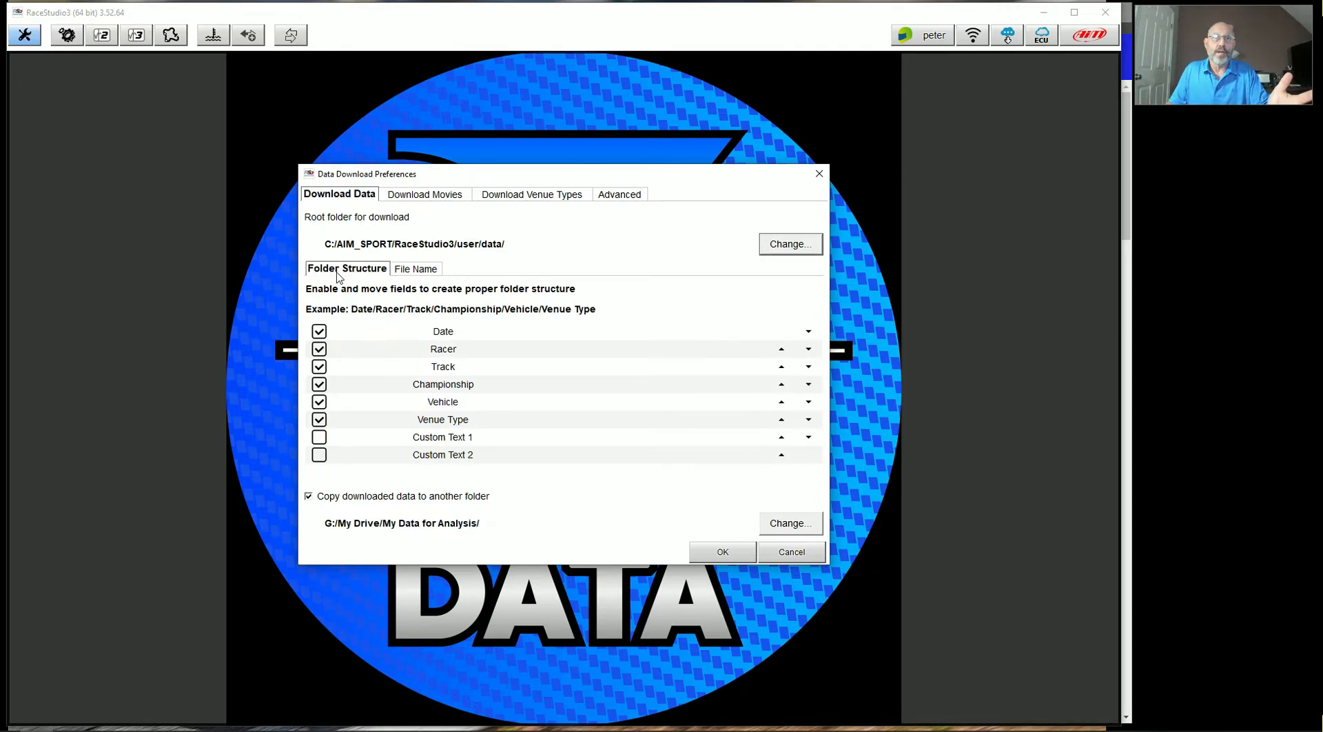
click(417, 202)
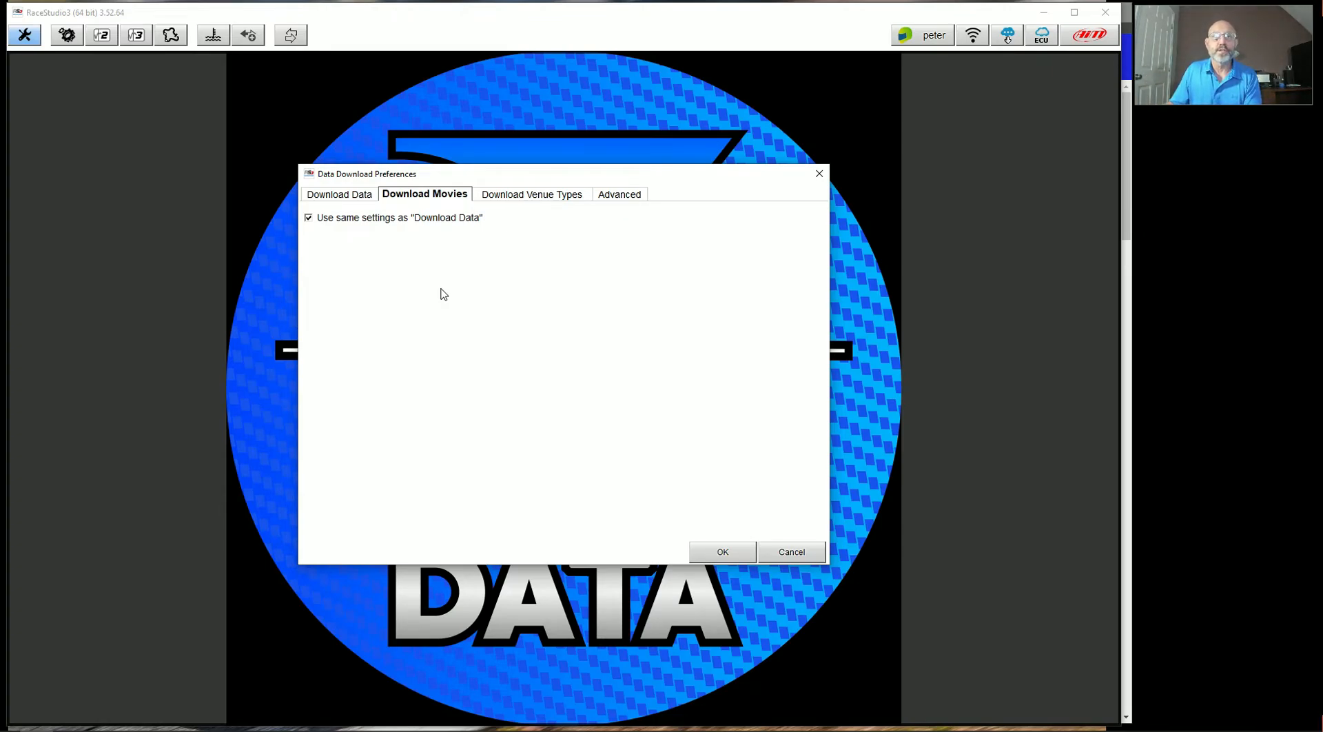
click(527, 197)
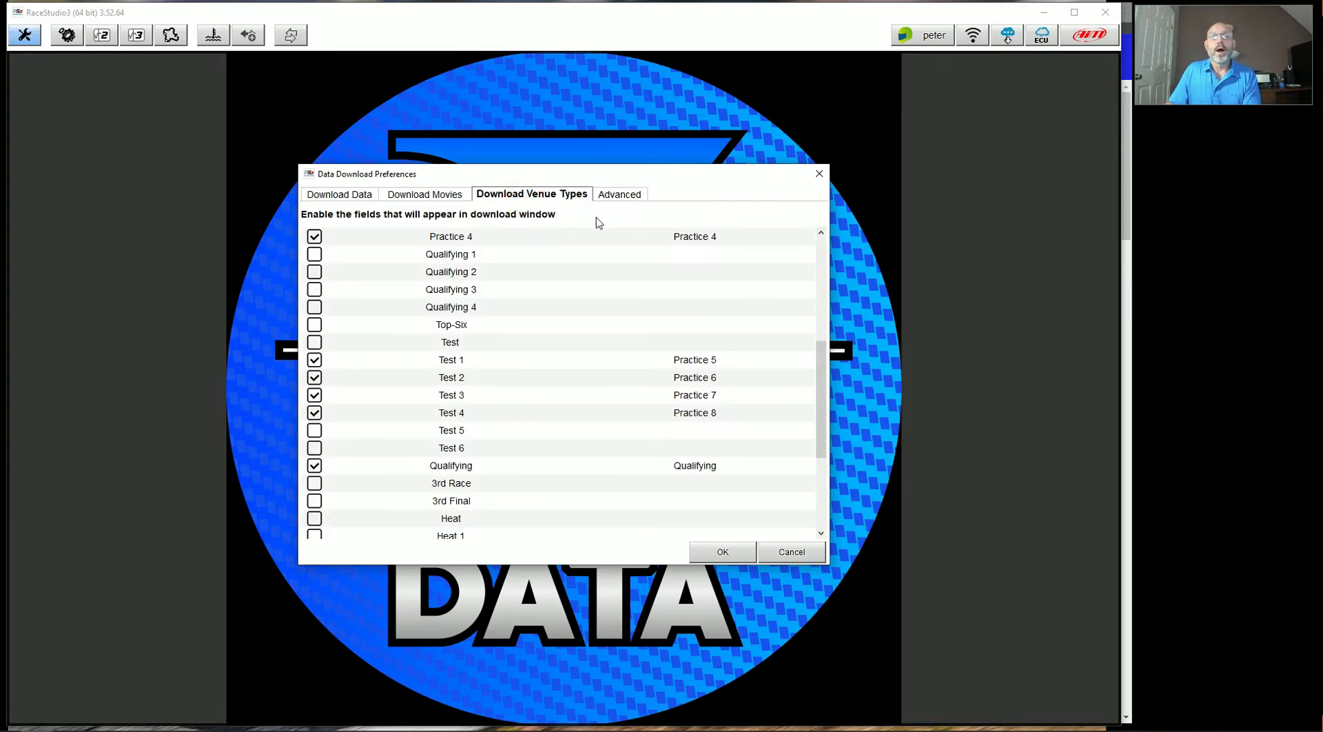
scroll(593, 481, down, 3)
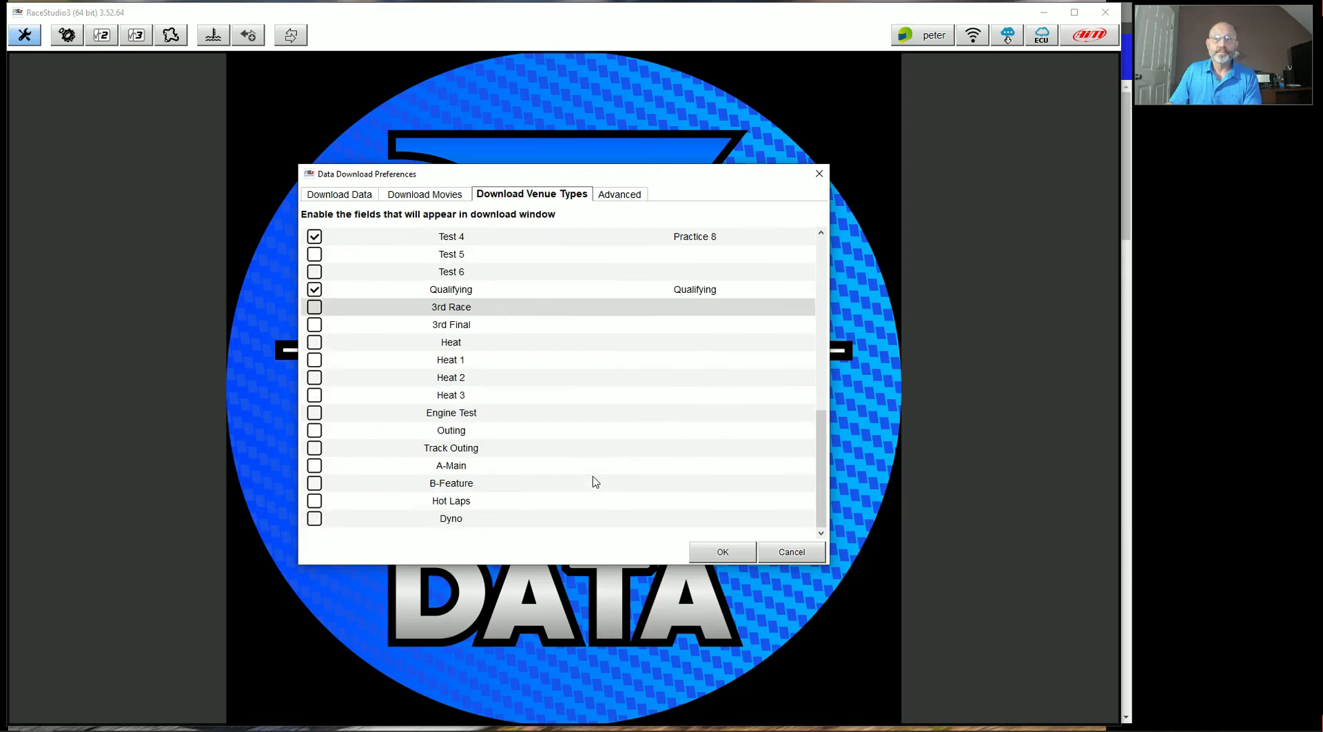
scroll(595, 481, up, 5)
scroll(595, 482, up, 3)
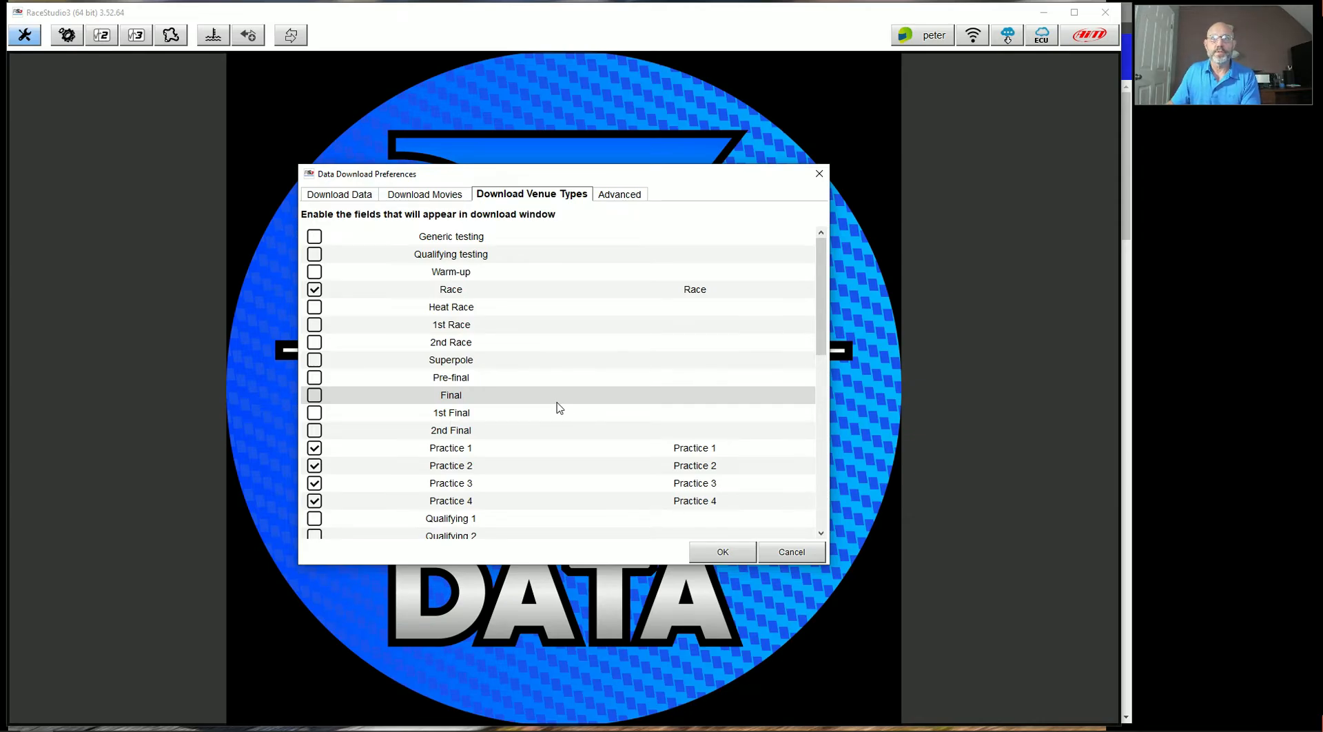
click(620, 196)
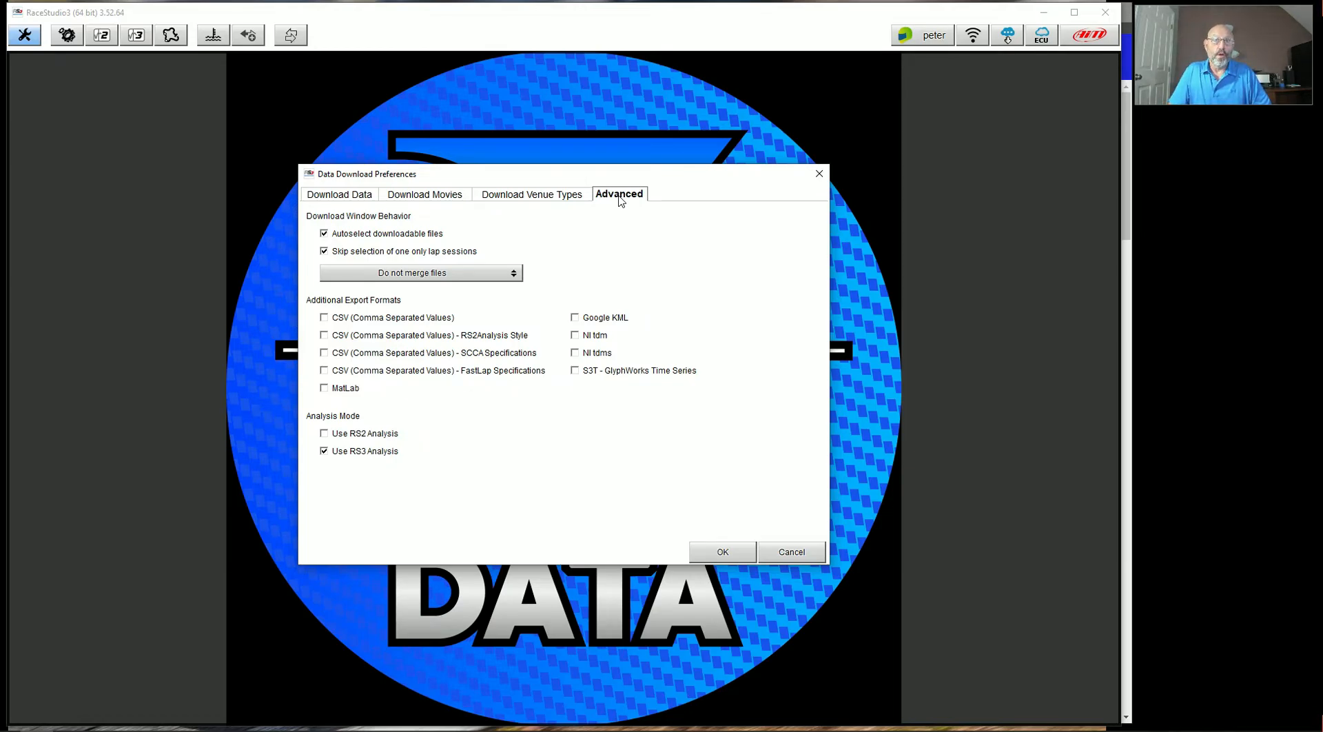
click(726, 545)
- Review the preferences for uploading tracks and data to the AiM server and accept them unchanged
click(25, 34)
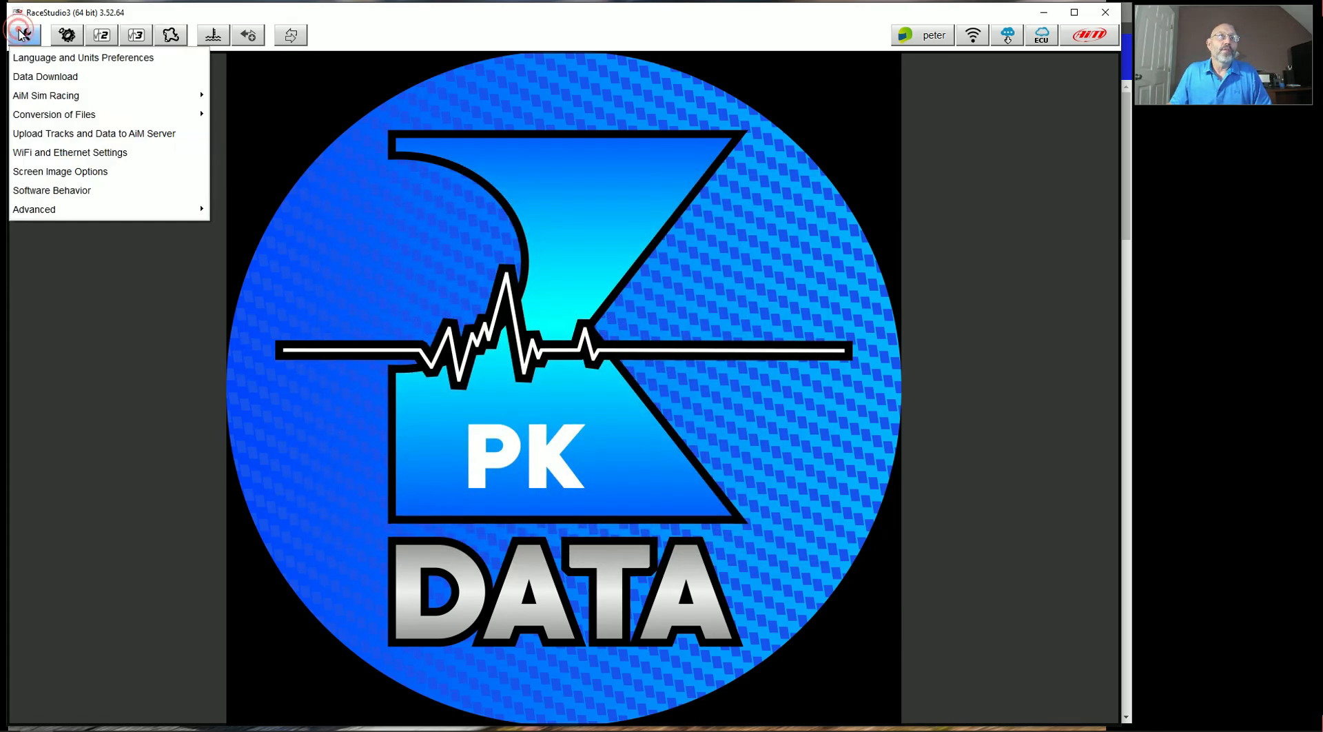
mouse_move(44, 100)
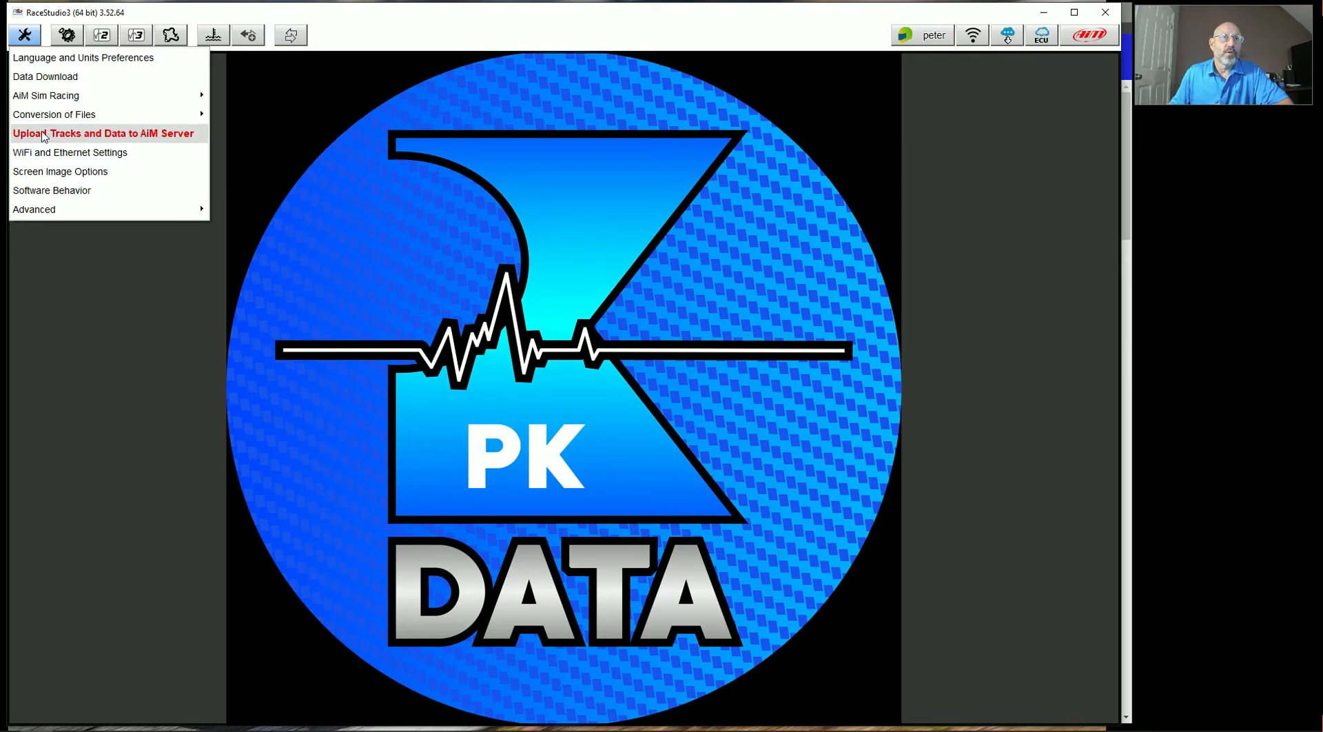
click(43, 134)
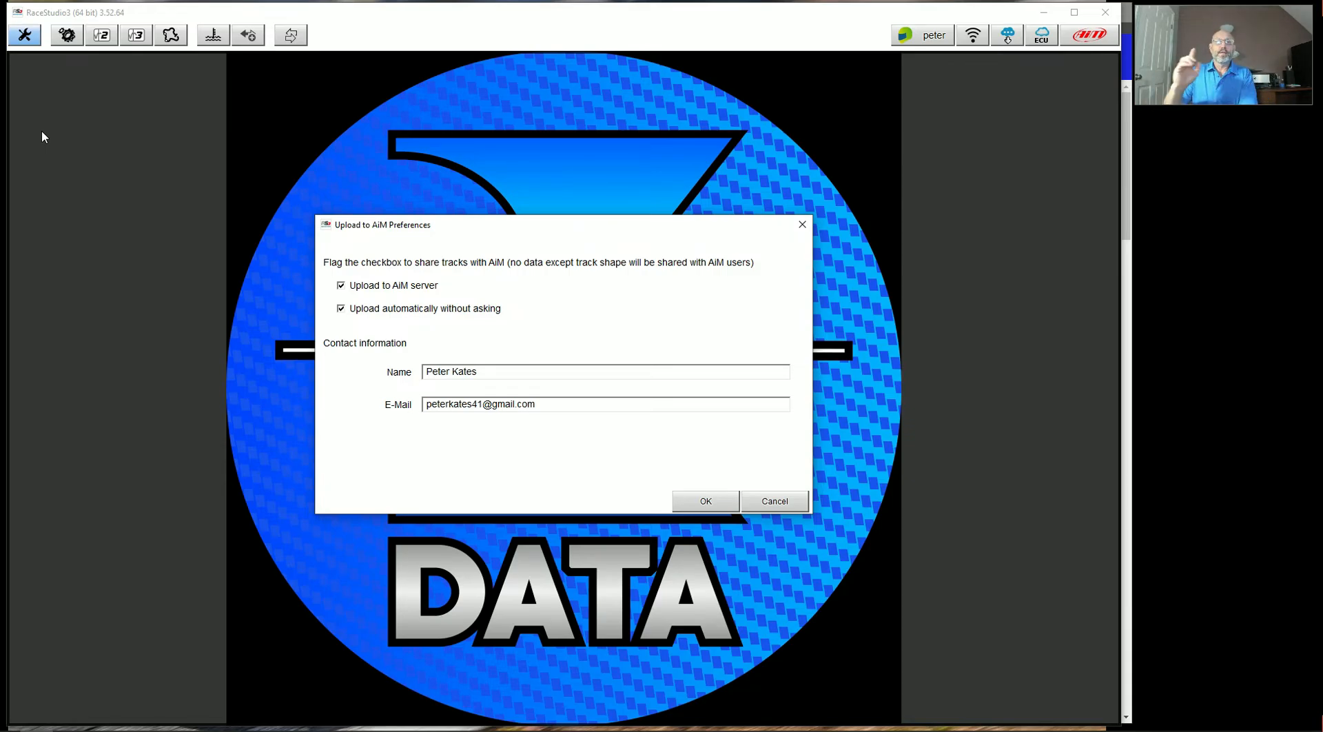
click(716, 501)
- Check the Ethernet network detection setting for AiM devices in the WiFi and Ethernet settings and accept it unchanged
click(21, 40)
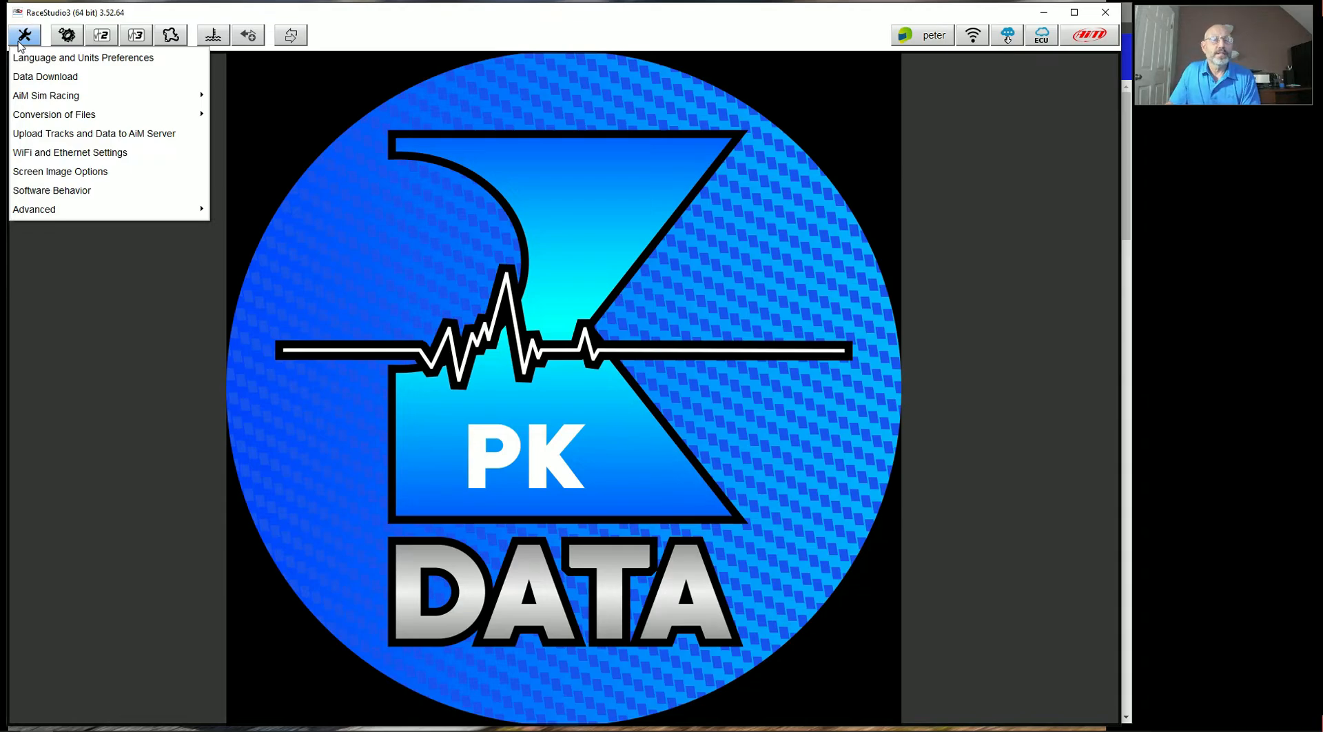
click(38, 161)
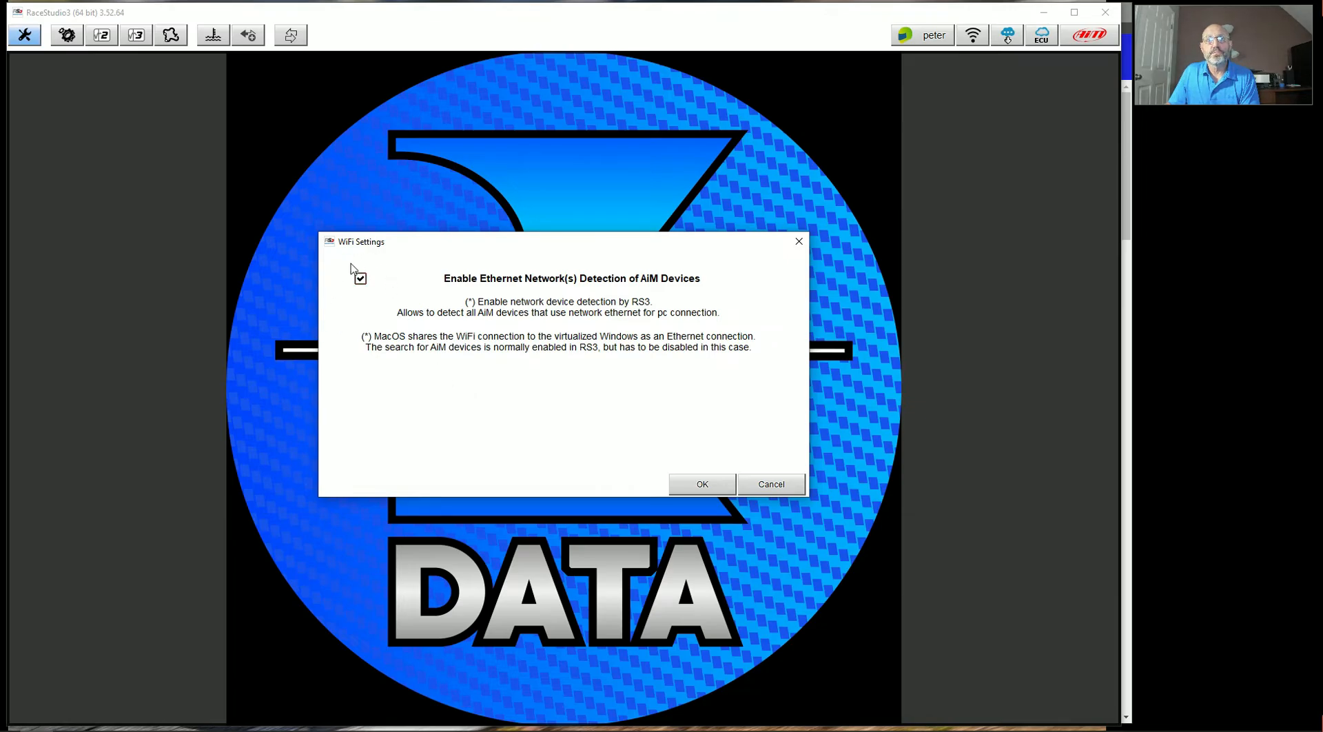
click(704, 485)
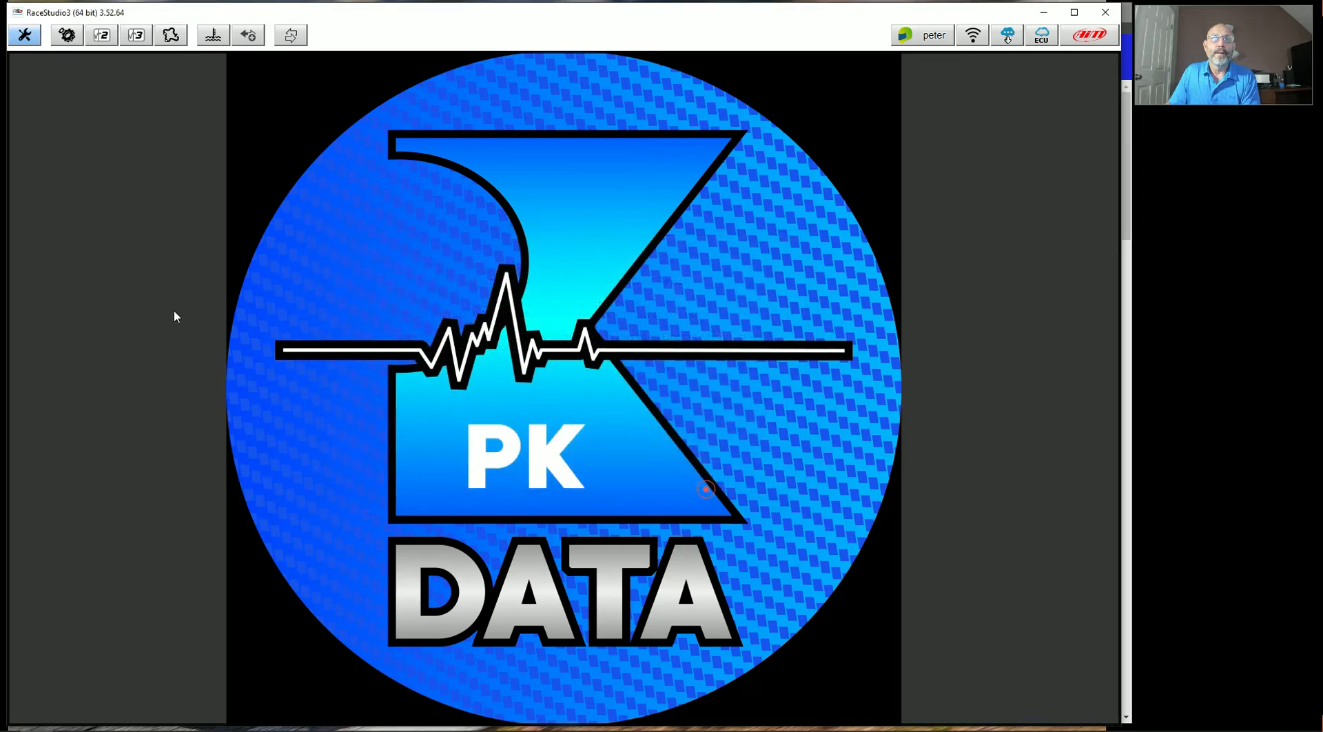
- Examine the start screen image options and browse the image files without choosing one
click(18, 41)
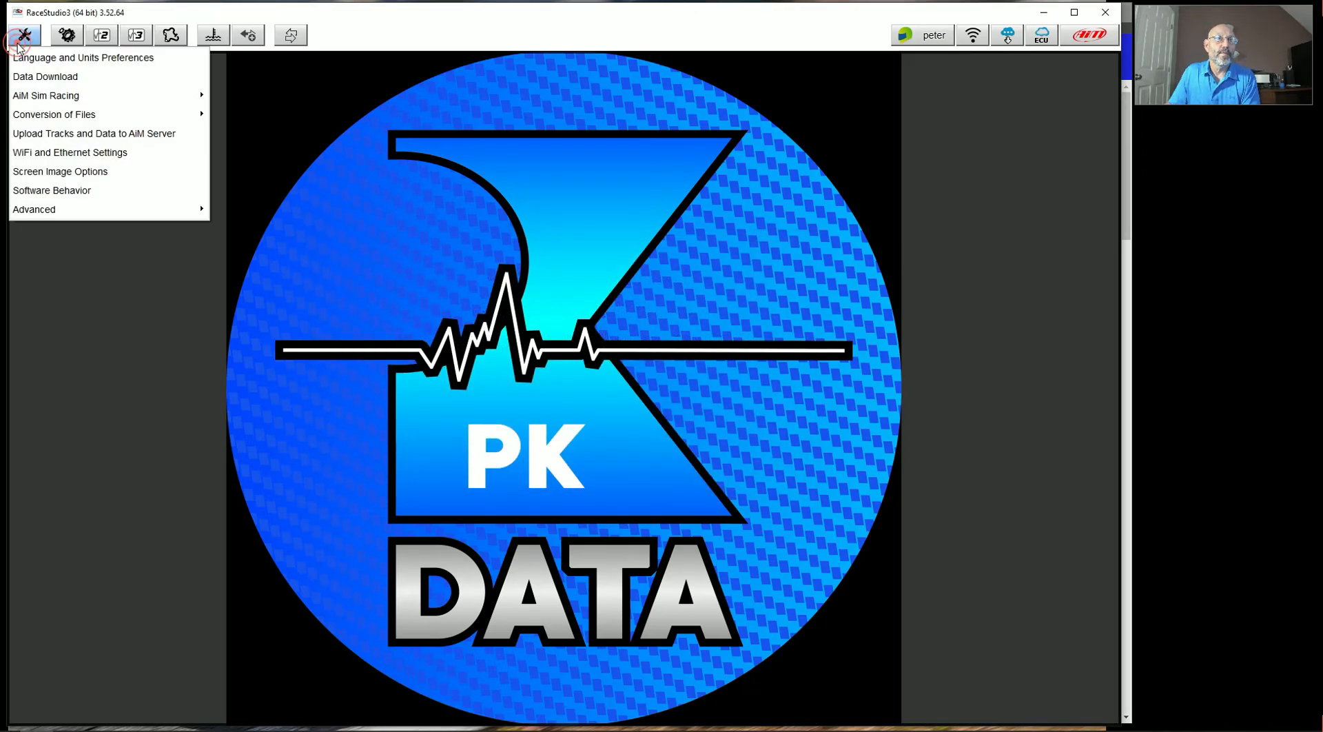
click(37, 175)
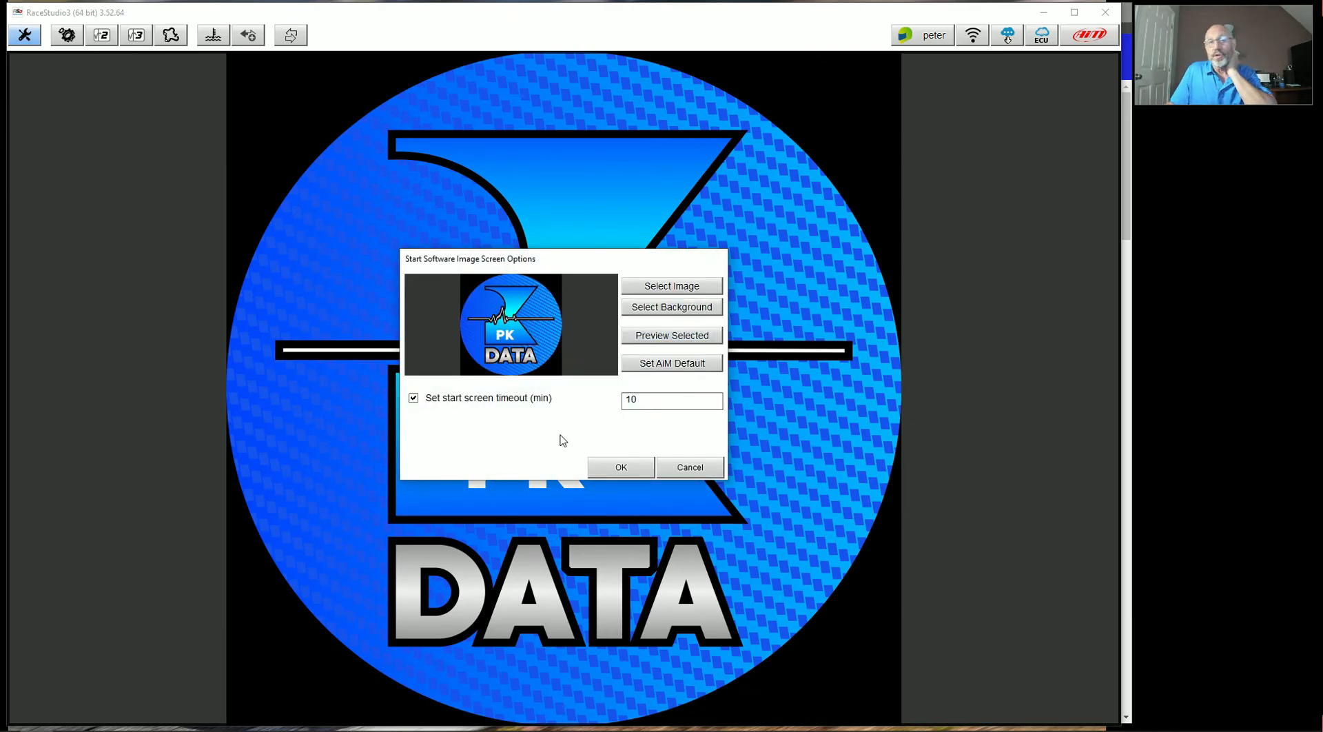
drag(552, 260, 592, 251)
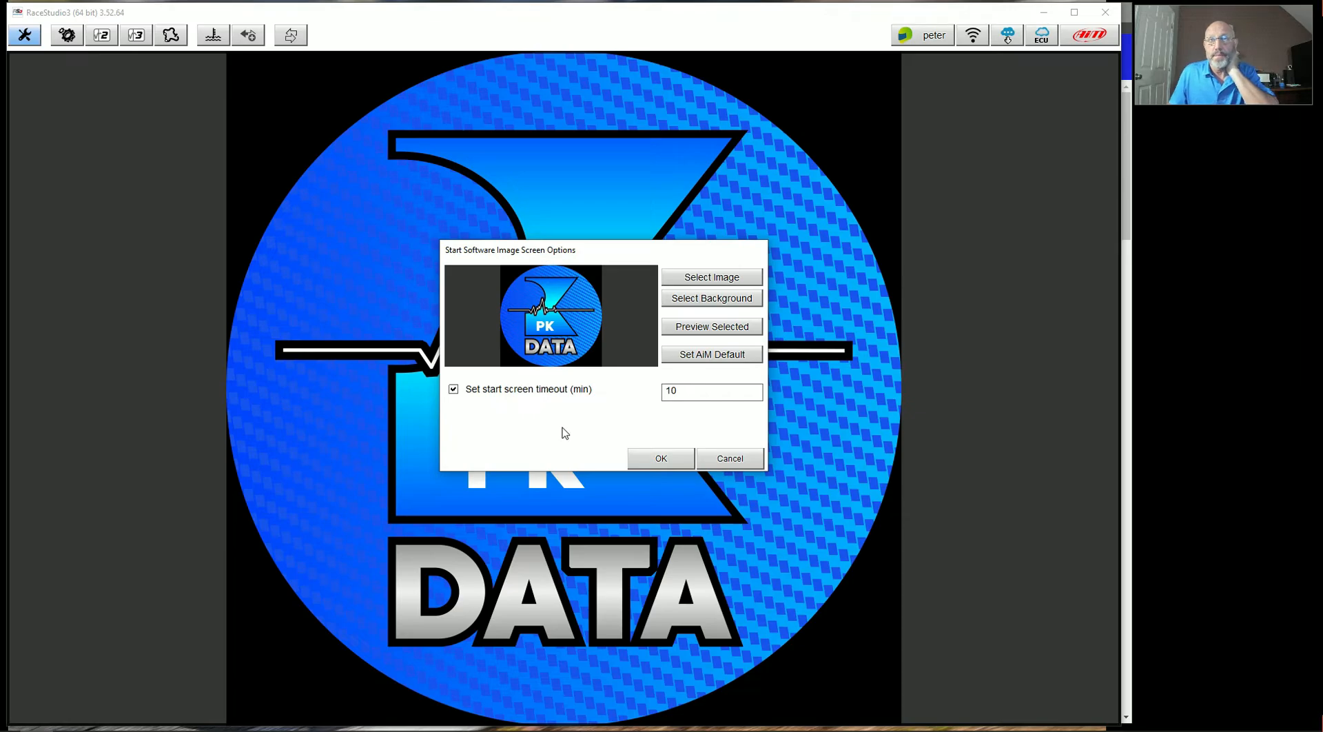
click(689, 277)
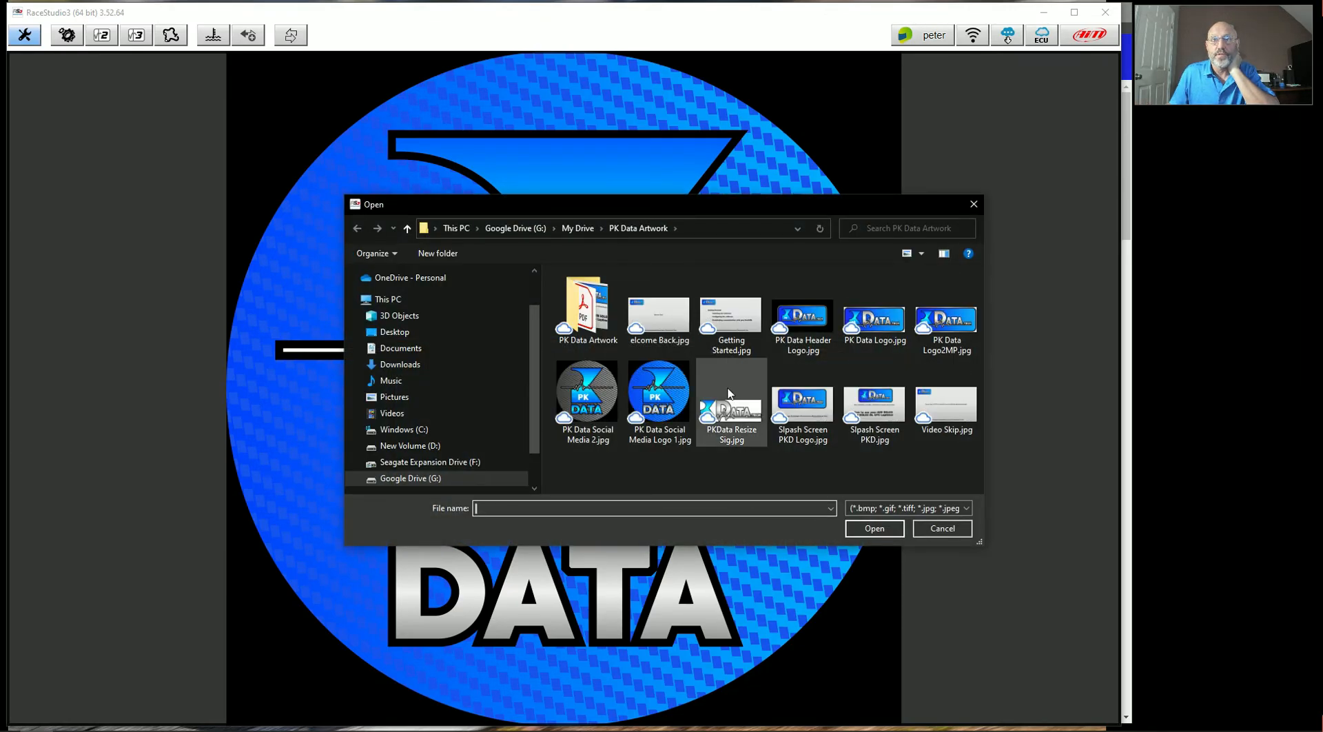
click(941, 529)
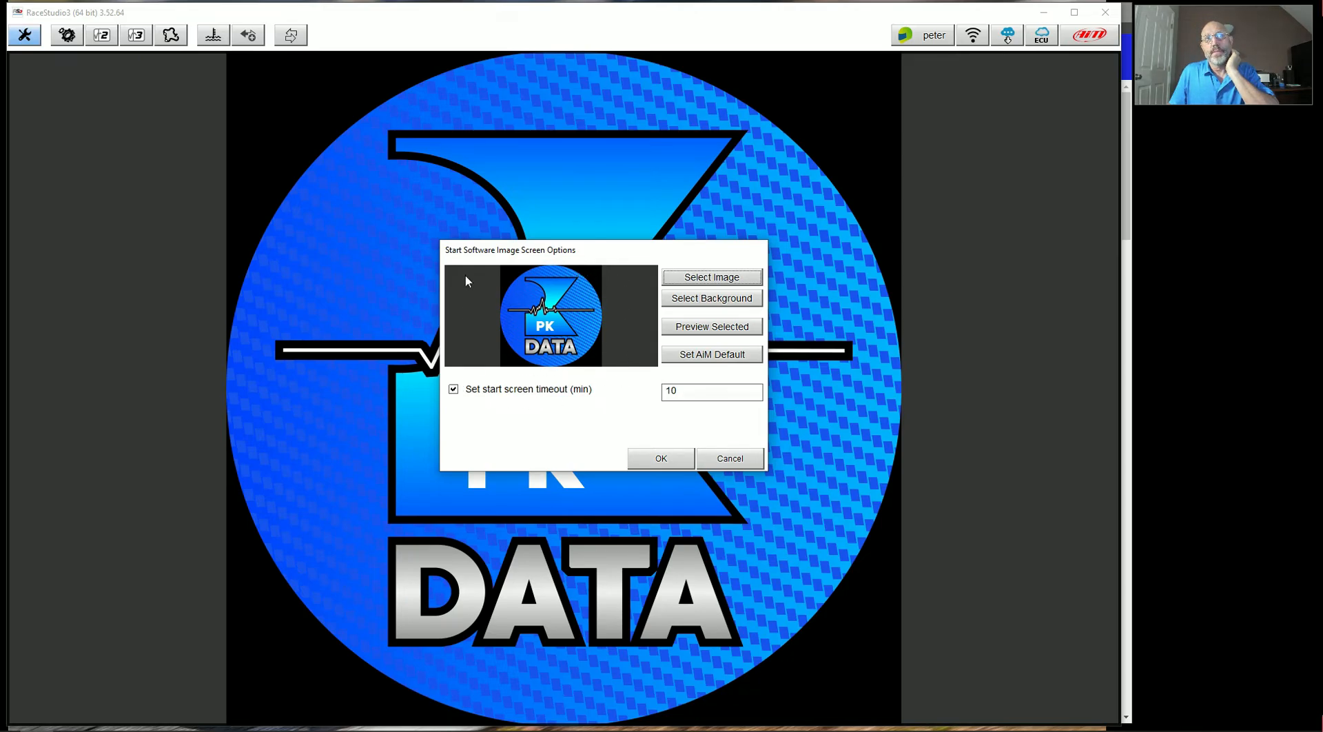
- Inspect the basic and custom background colour choices for the start screen, and leave its options without saving
click(679, 299)
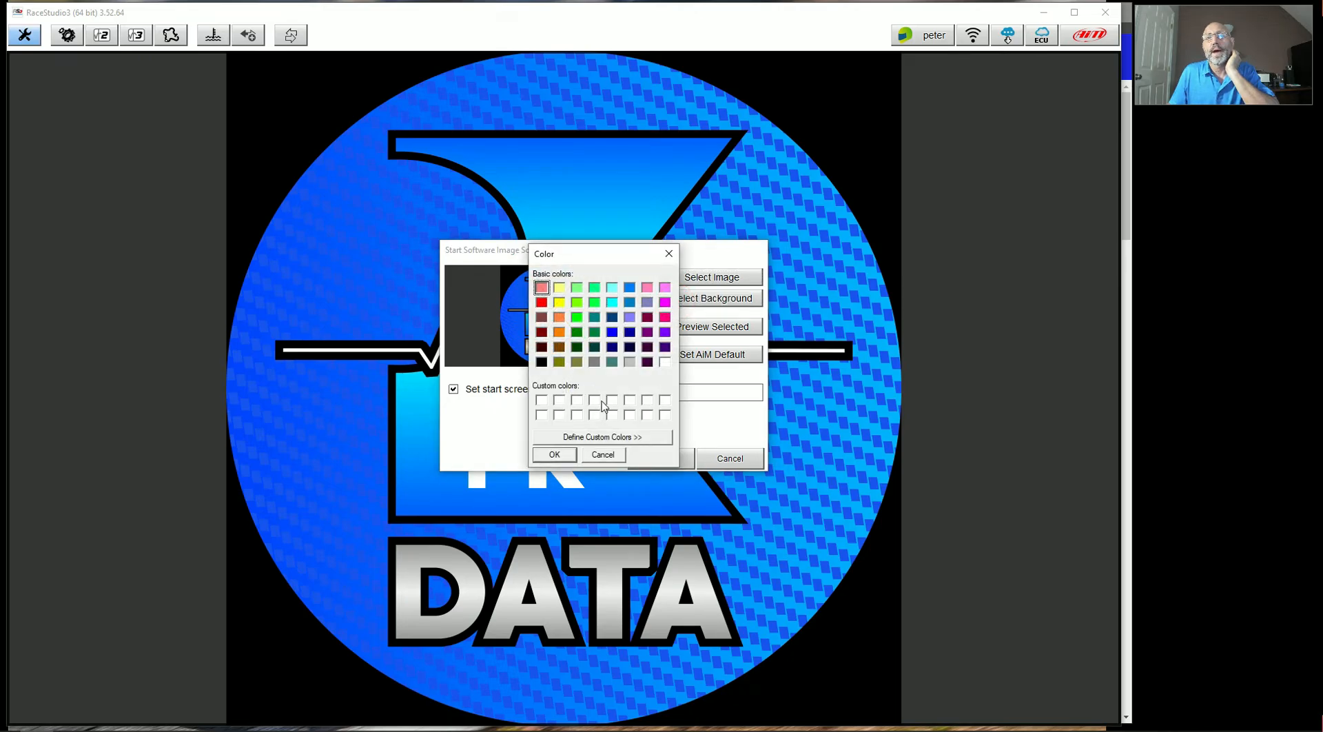
click(594, 439)
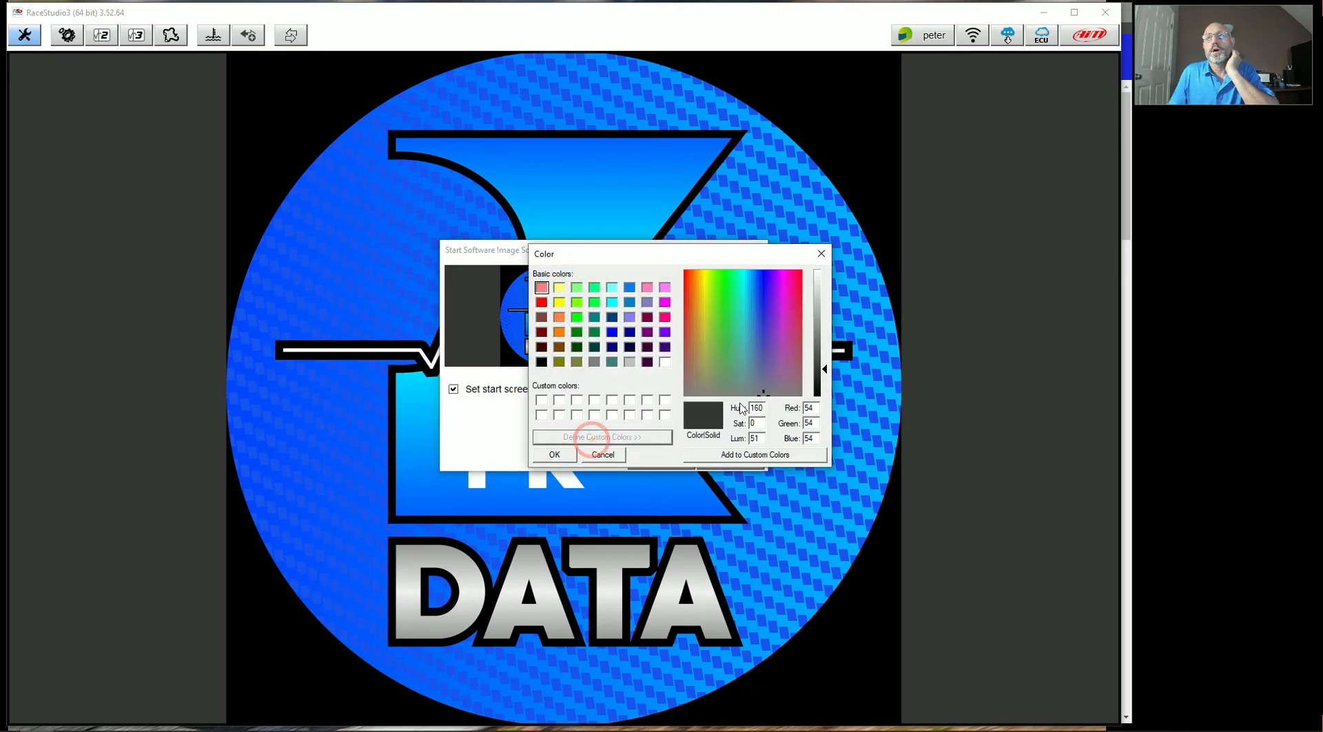
click(600, 456)
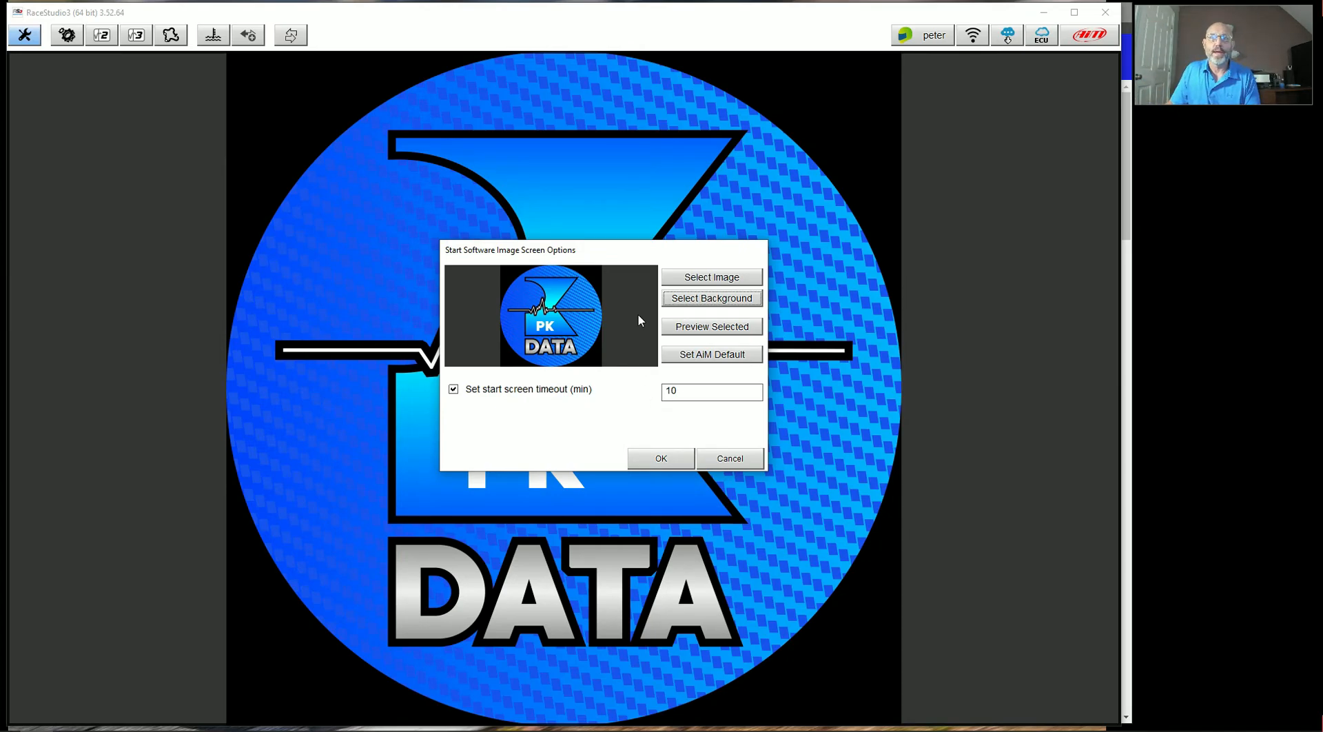
drag(624, 251, 549, 292)
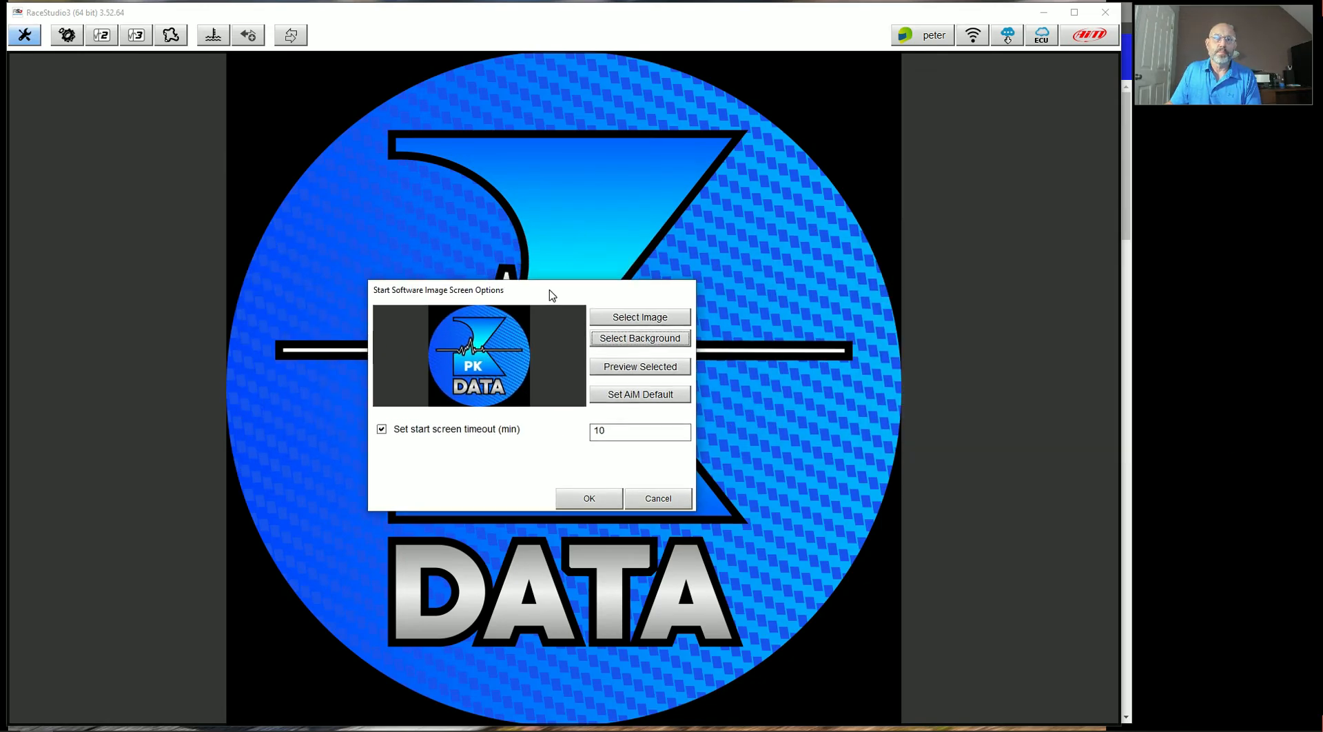
click(650, 498)
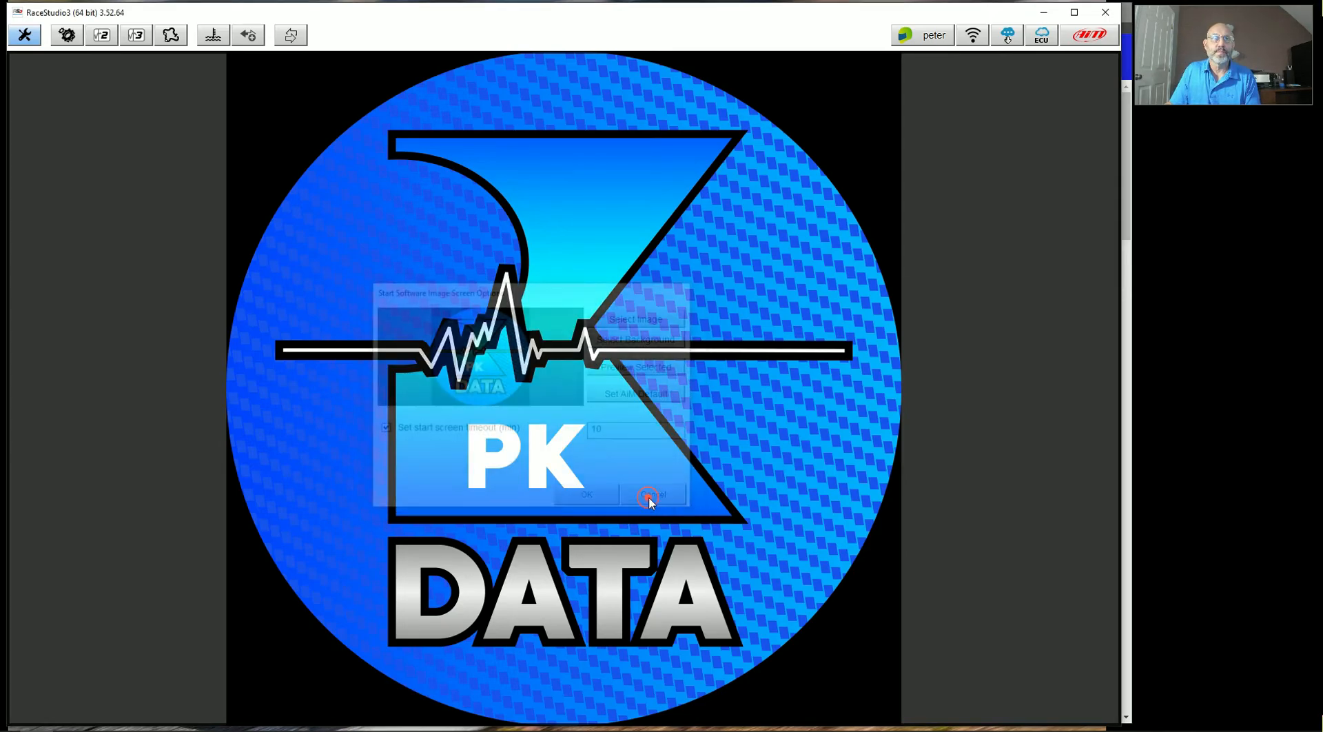
- Try starting RS3 from the last page used, switch back to the start screen image, and cancel the software behavior settings
click(26, 35)
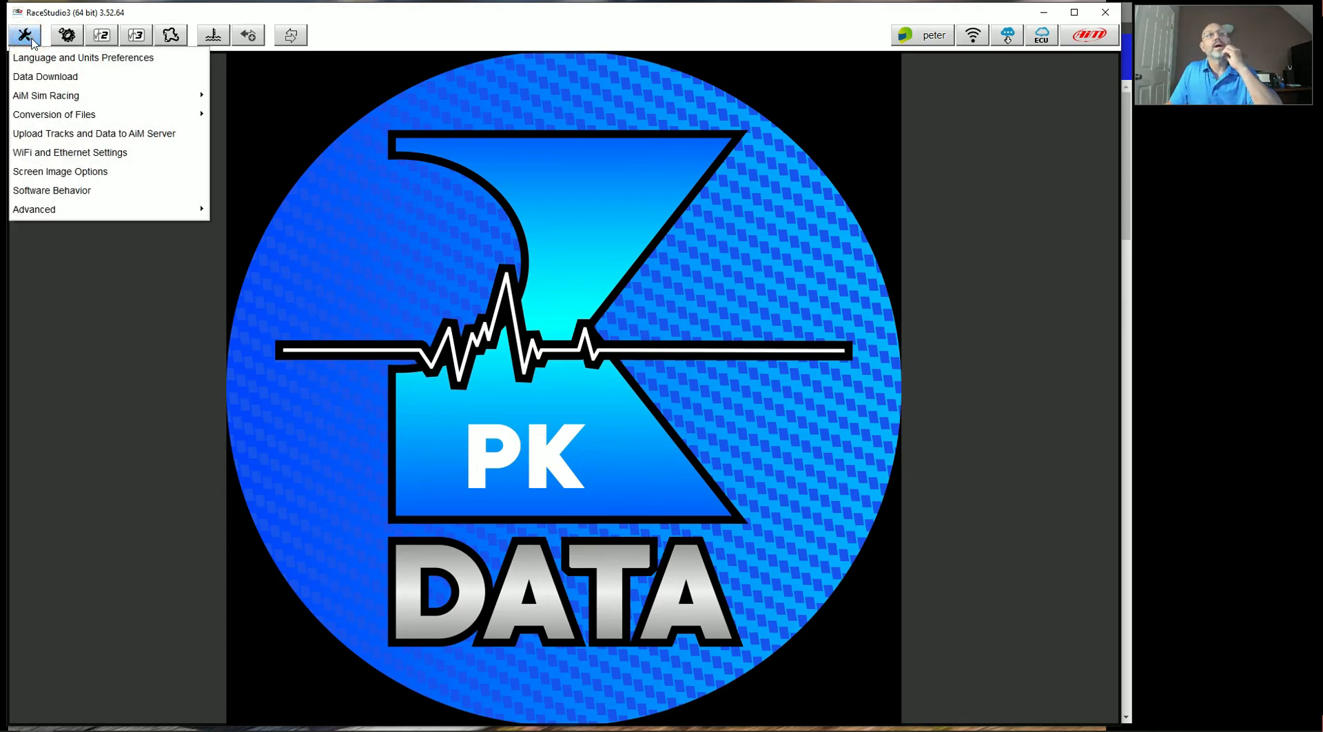
click(73, 191)
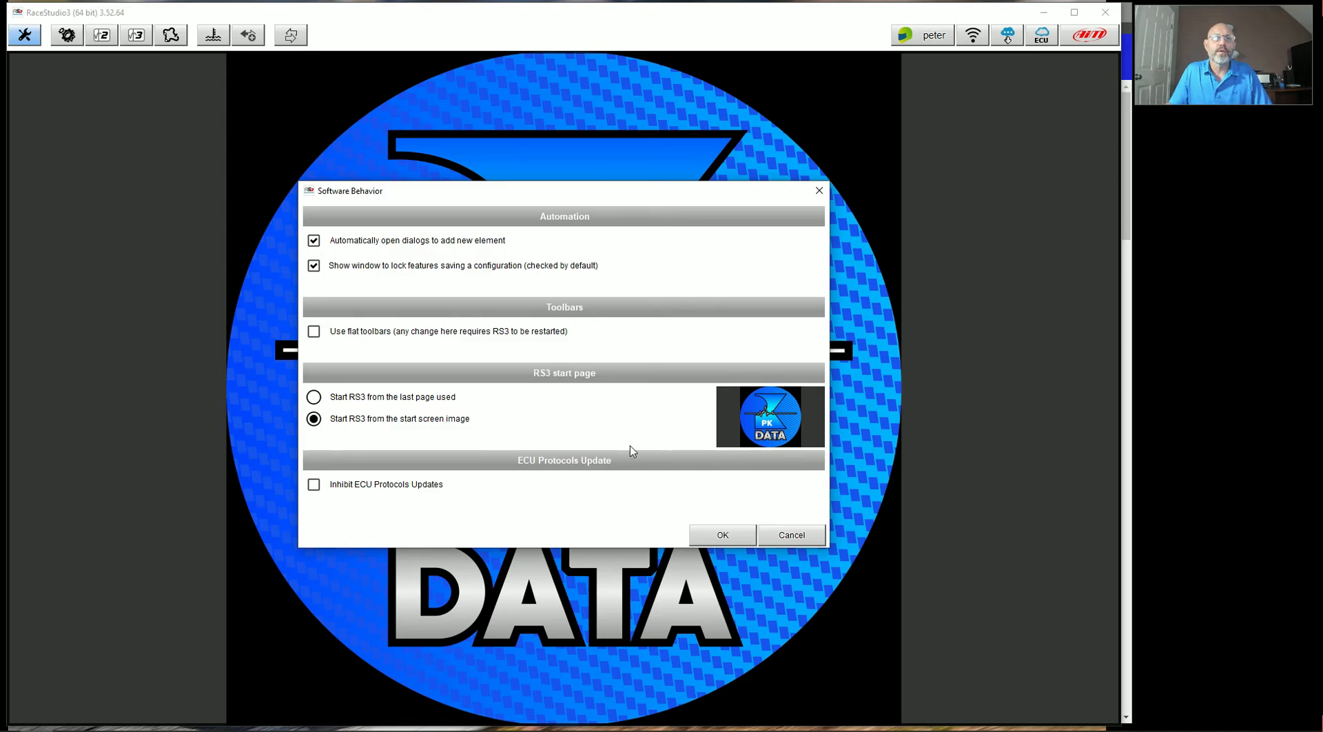
click(314, 397)
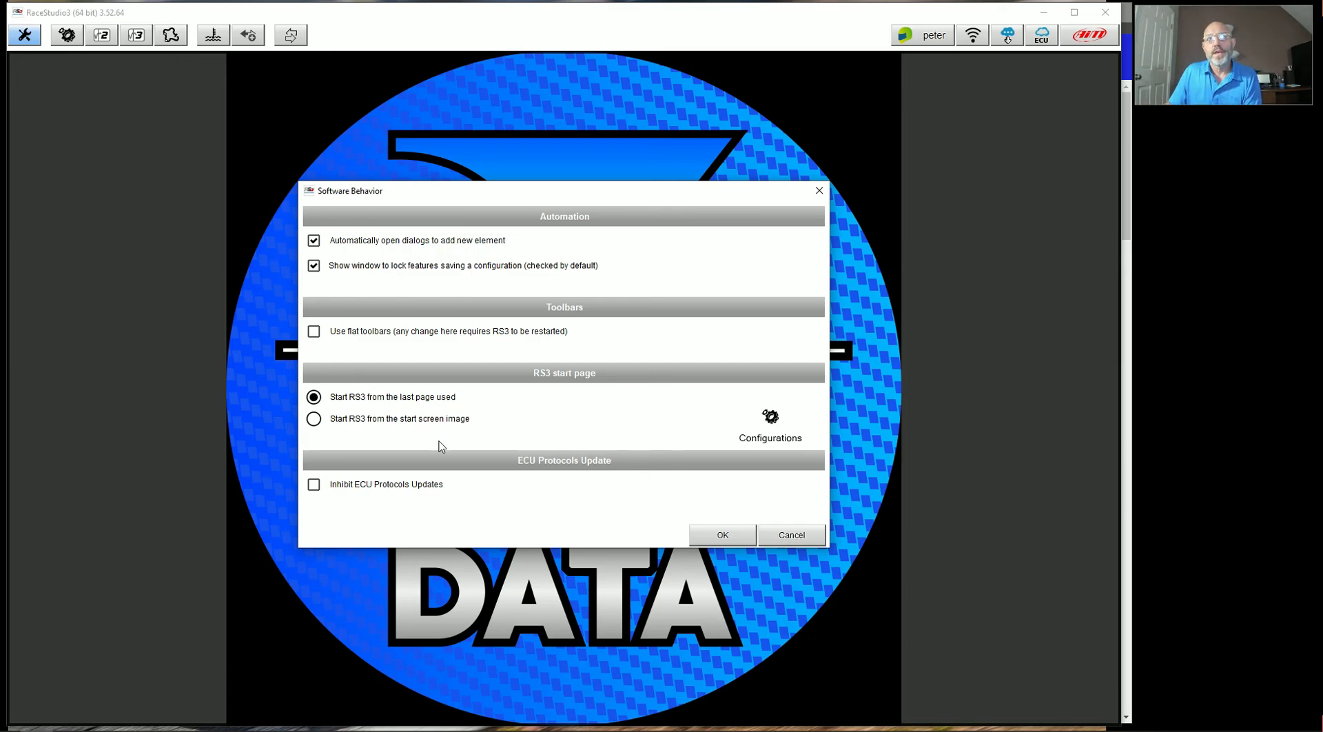
click(314, 418)
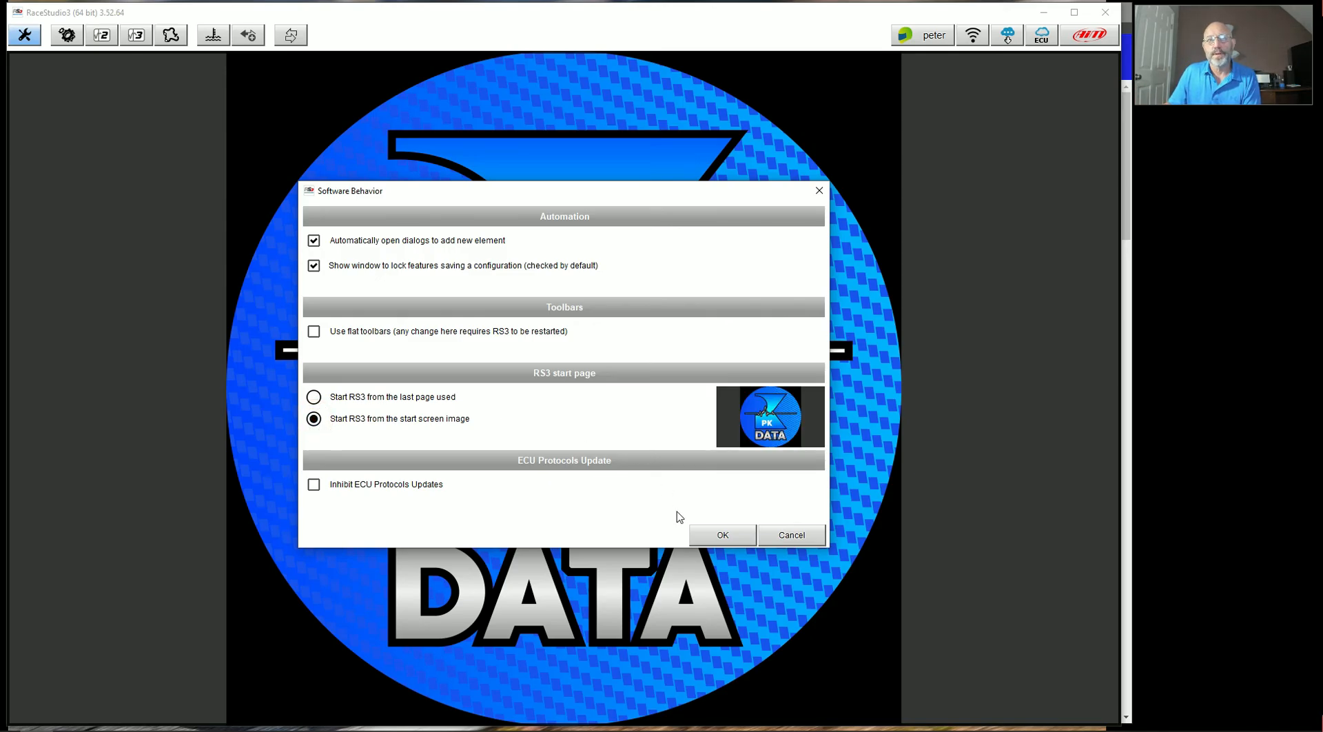
click(770, 537)
- Display the advanced import options for CAN protocols, keys and resources
click(24, 34)
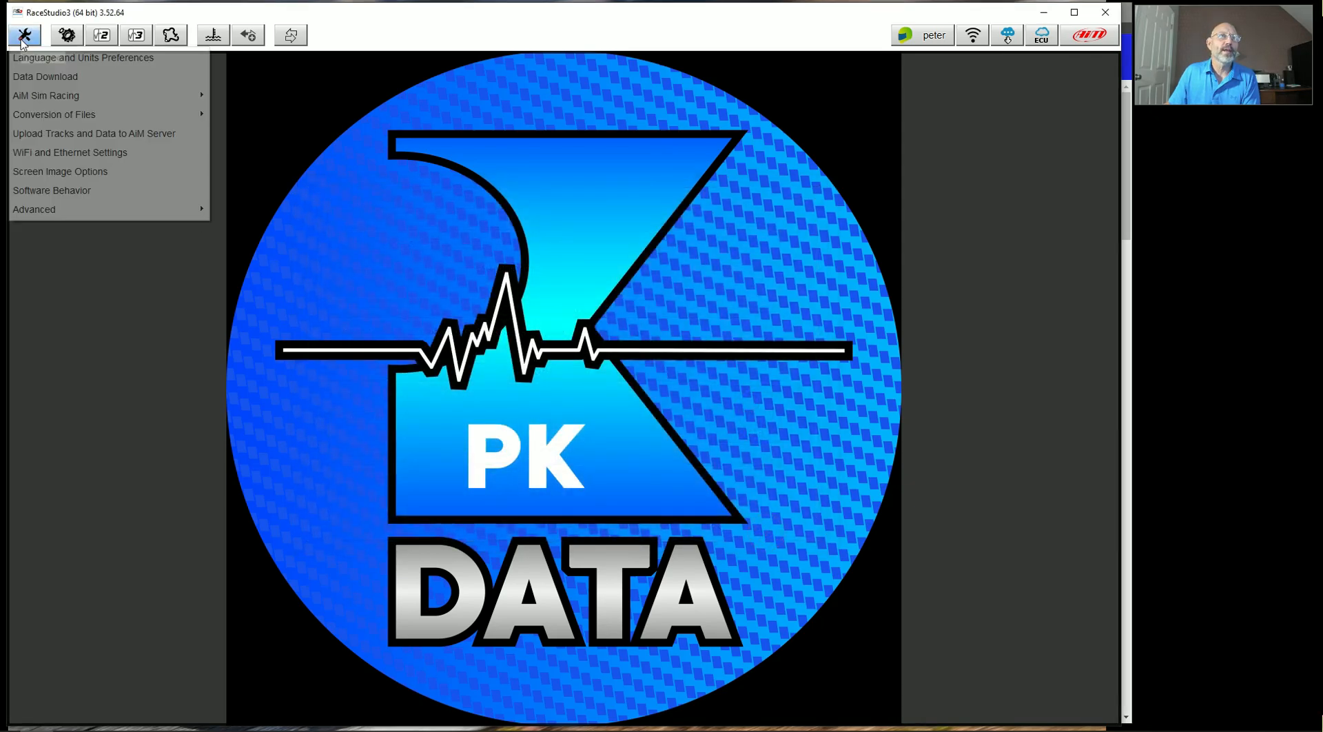
click(67, 209)
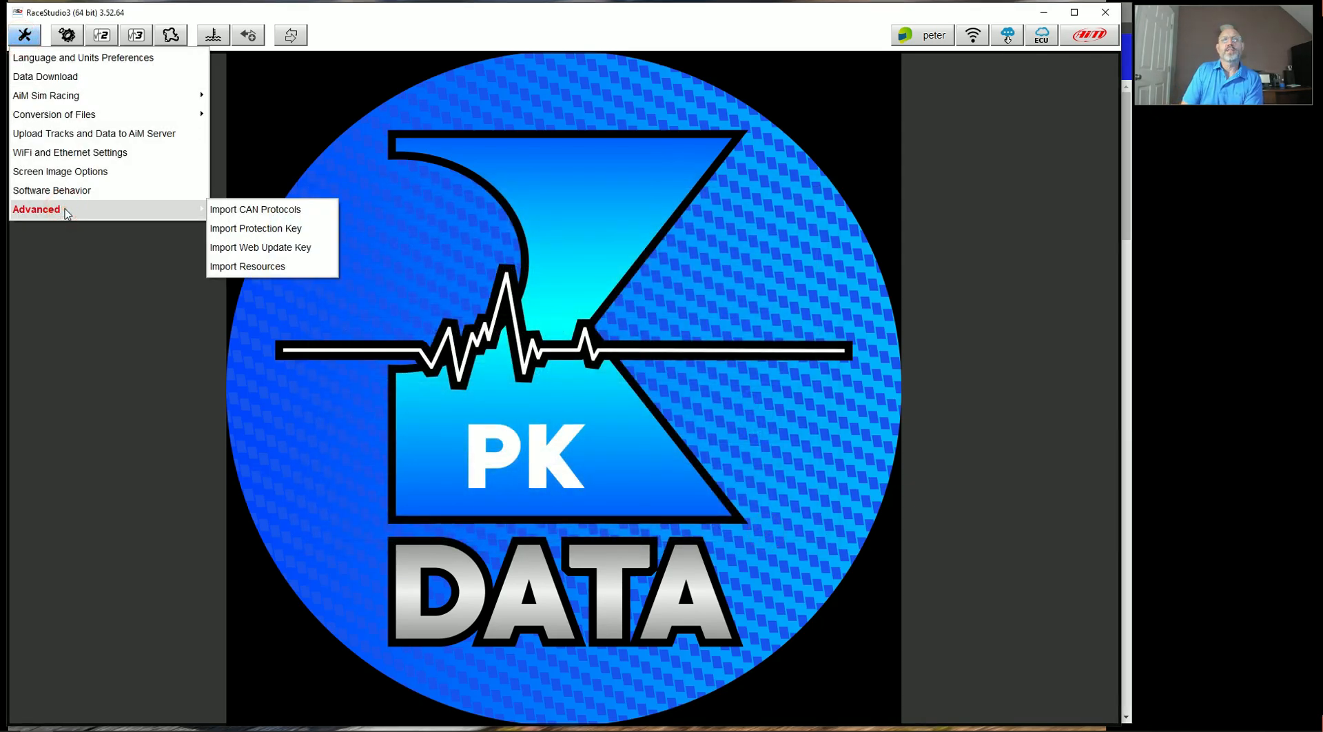